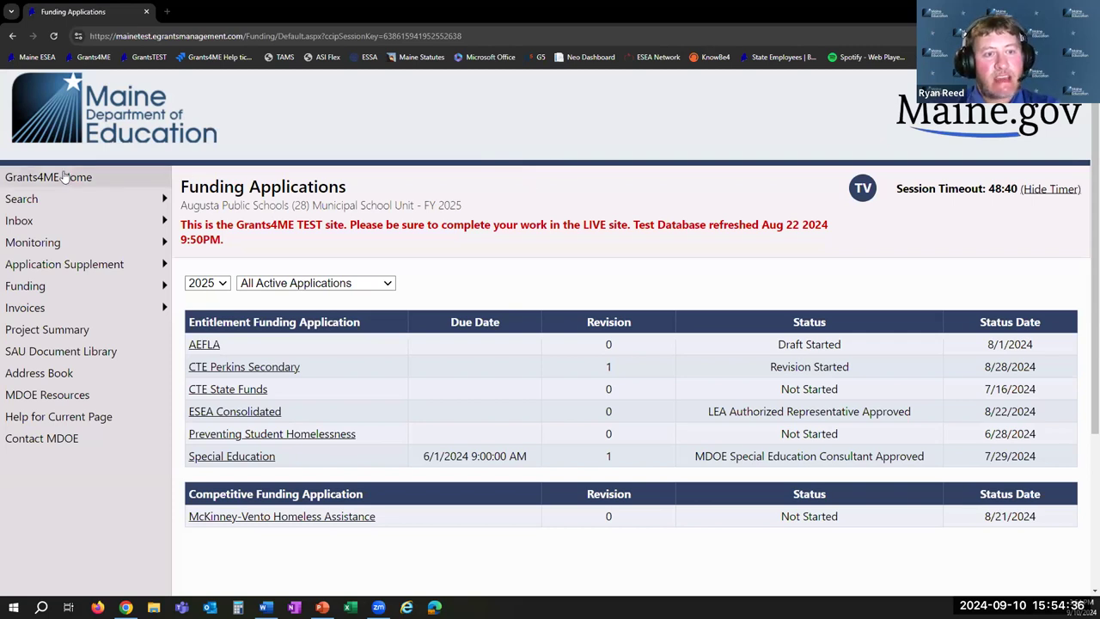
# Step: Open the 2025 ESEA Fall Monitoring instrument and change its status to Draft Started
pyautogui.moveTo(45, 244)
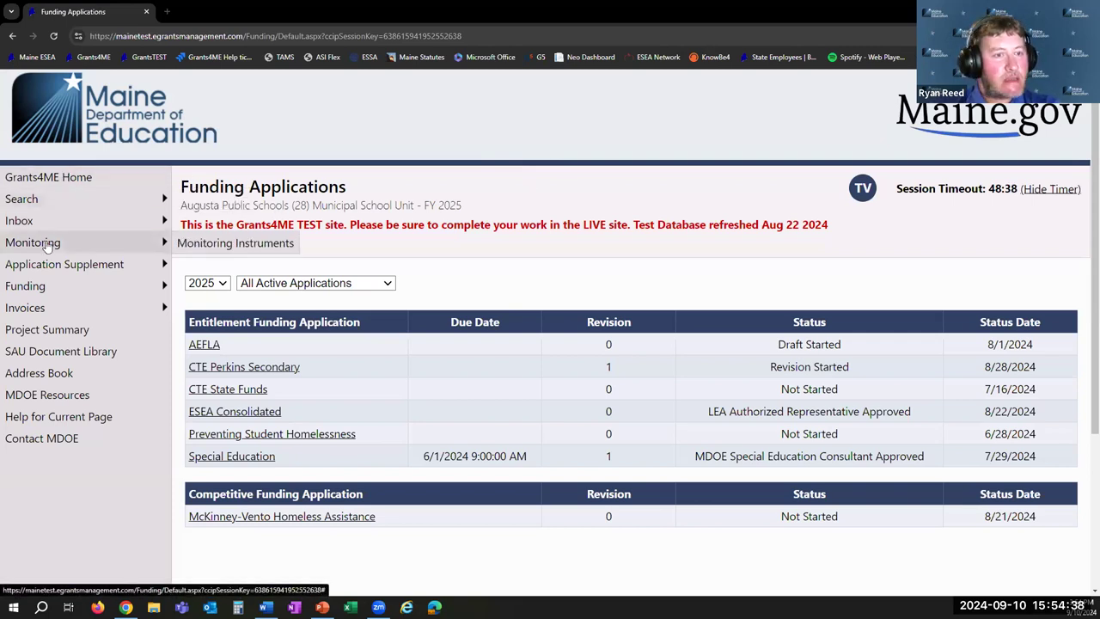
pyautogui.click(193, 247)
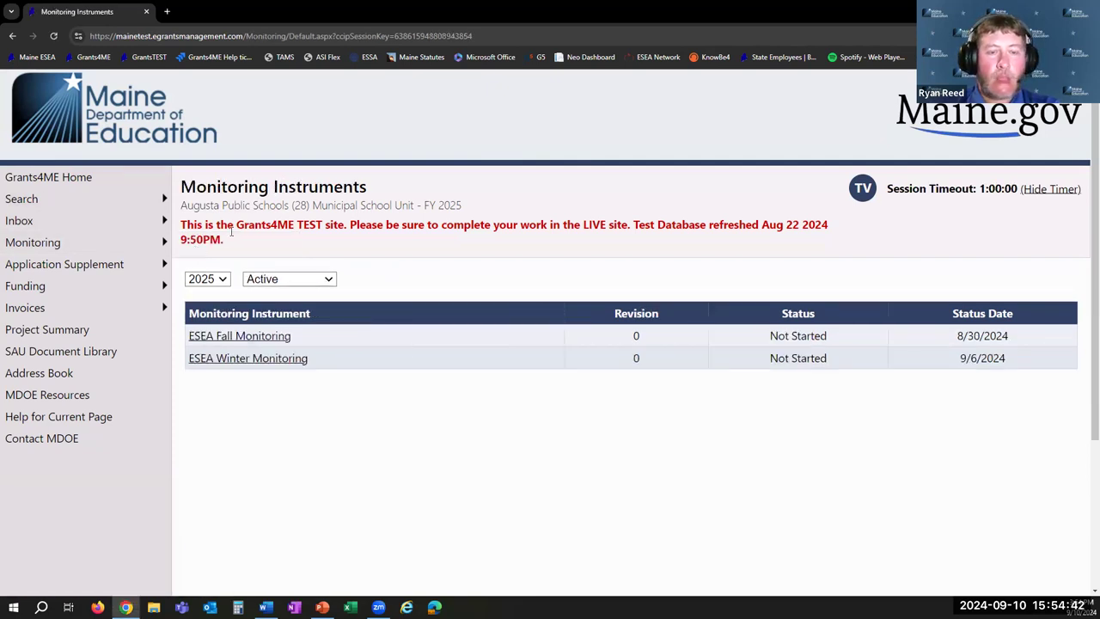
pyautogui.click(242, 337)
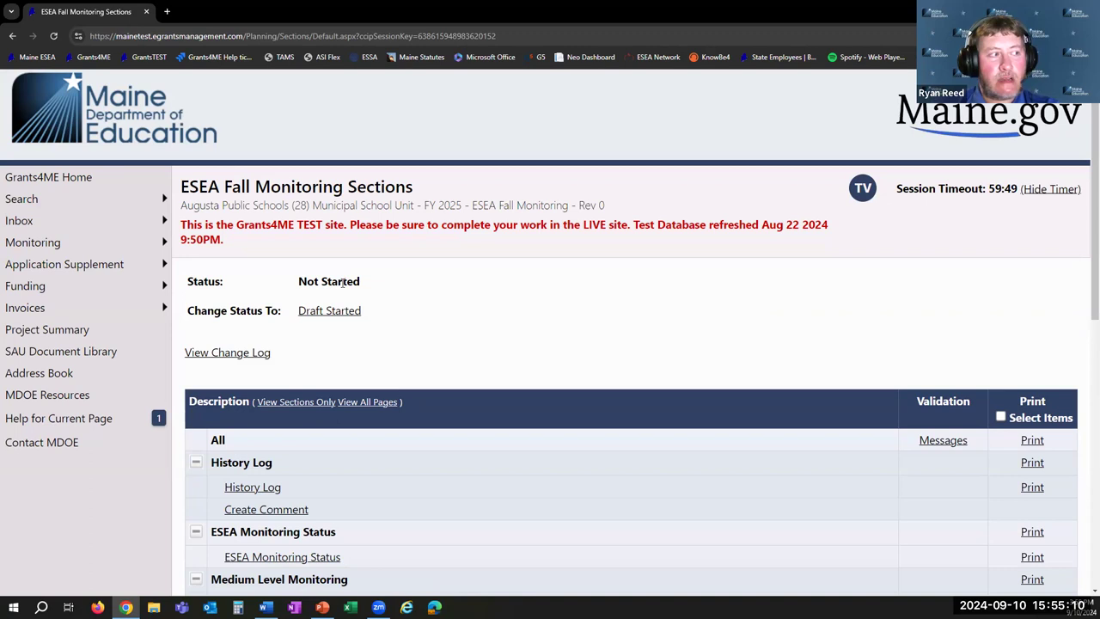
pyautogui.click(316, 315)
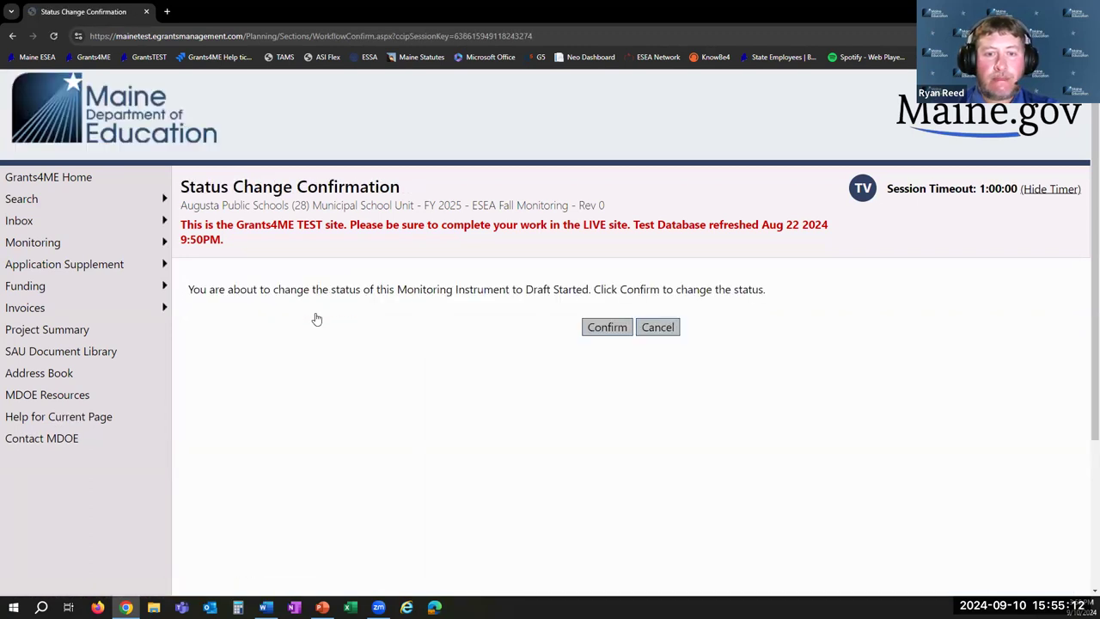
pyautogui.click(608, 328)
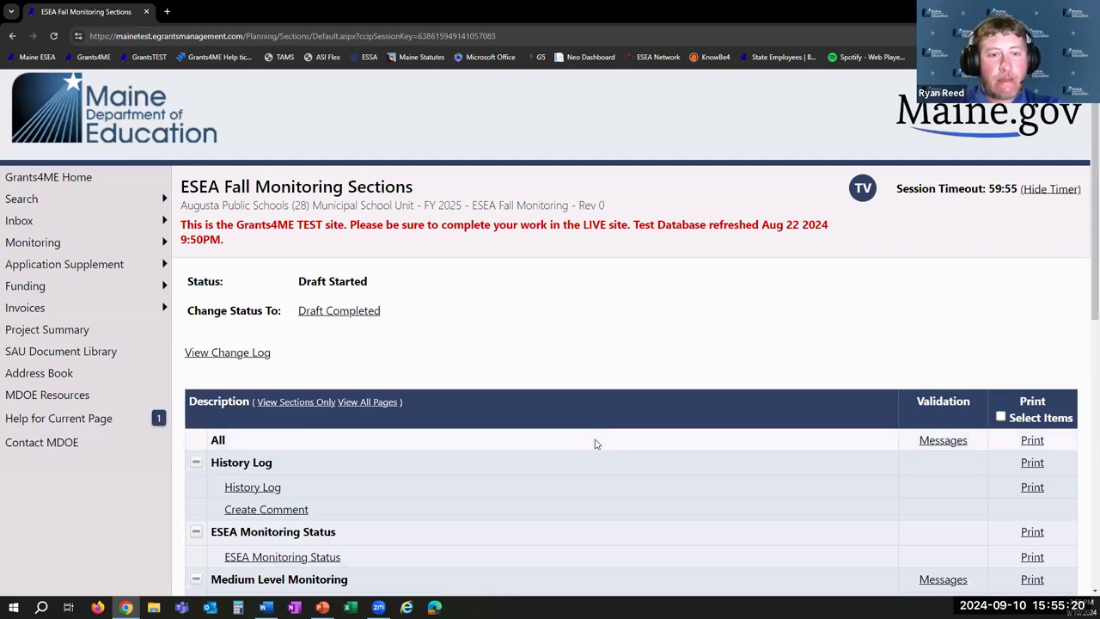
# Step: Check the subrecipient monitoring status on the ESEA Monitoring Status page
pyautogui.scroll(-1, 436, 342)
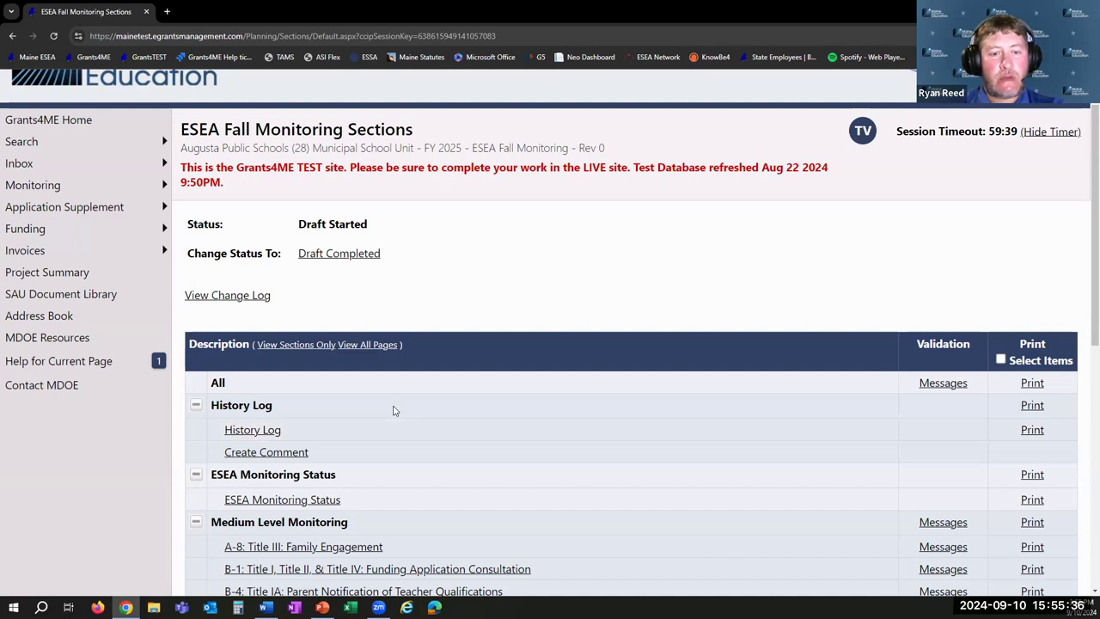
pyautogui.click(300, 501)
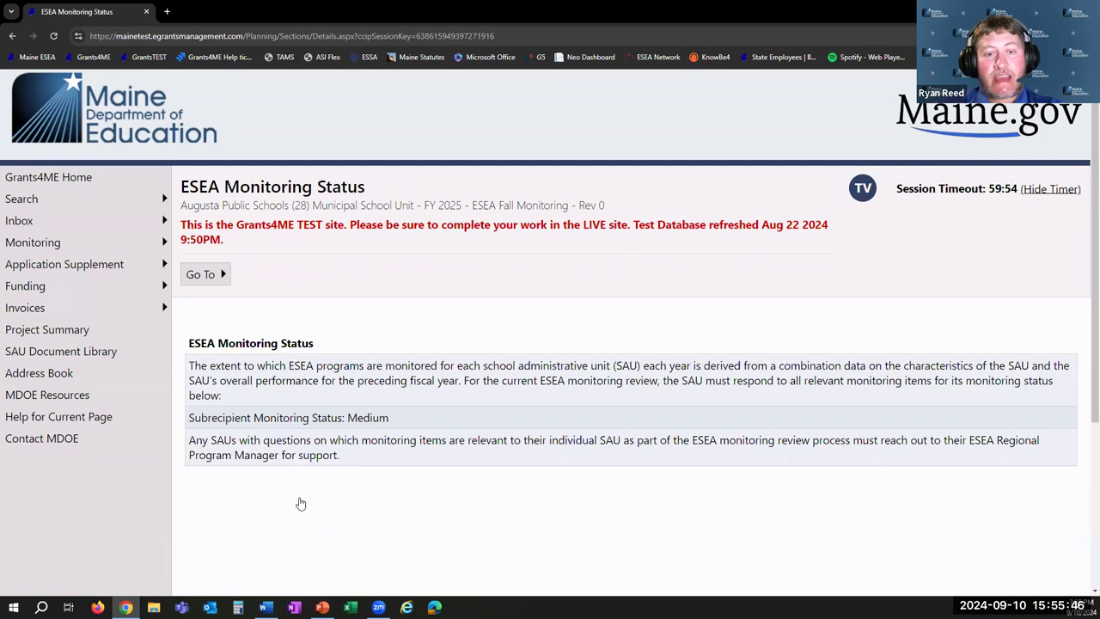
pyautogui.moveTo(408, 419); pyautogui.dragTo(275, 421)
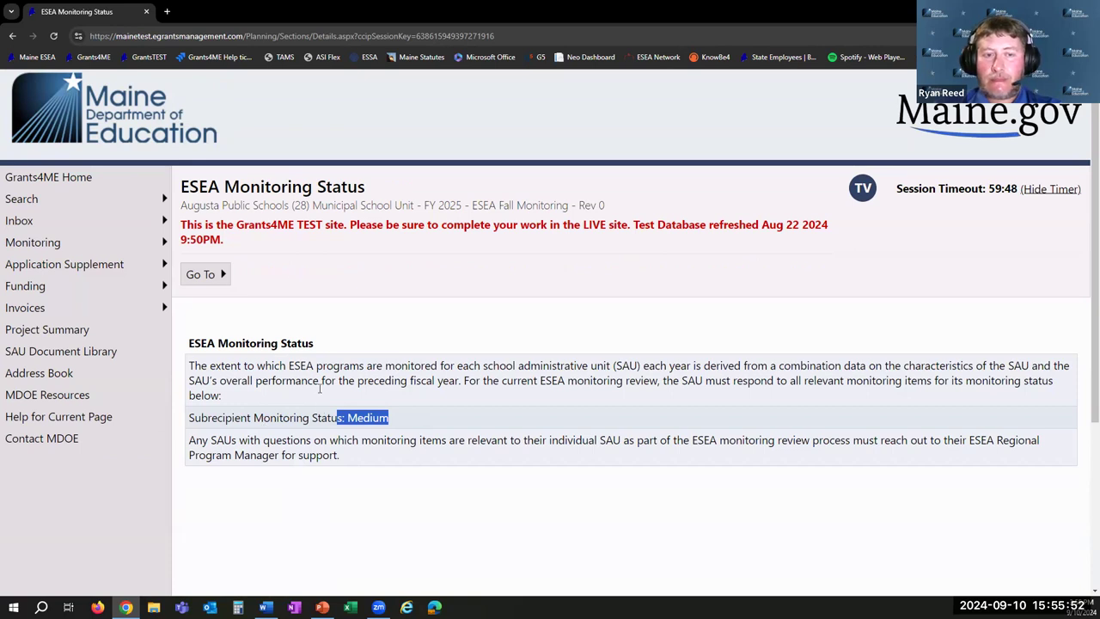
# Step: Return to the ESEA Fall Monitoring sections and review the Medium Level and High Level Monitoring items
pyautogui.click(219, 274)
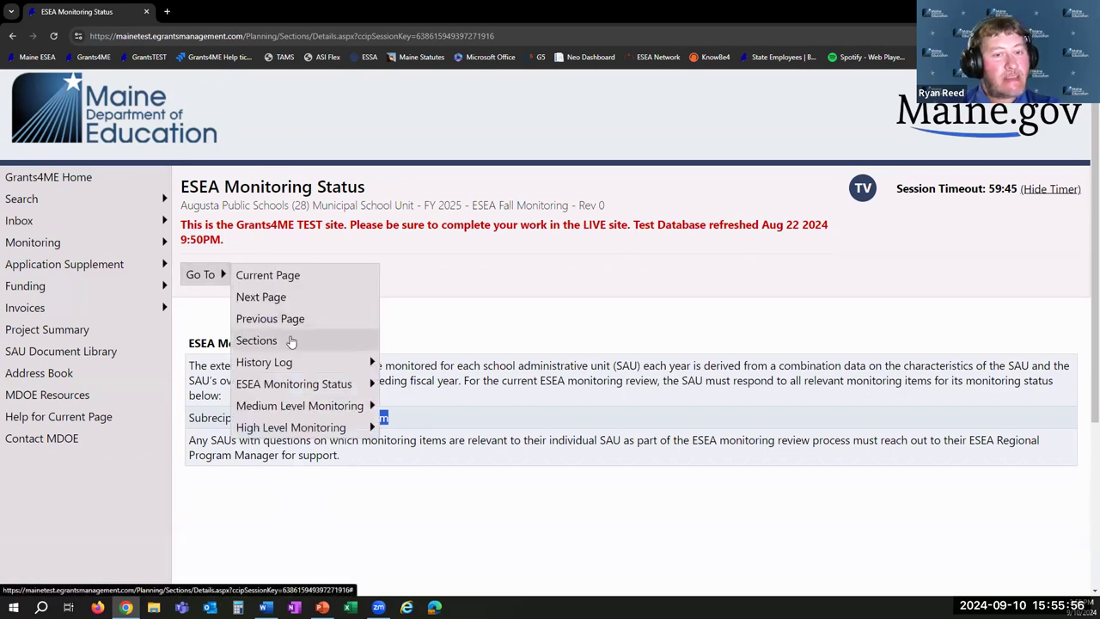
pyautogui.moveTo(329, 388)
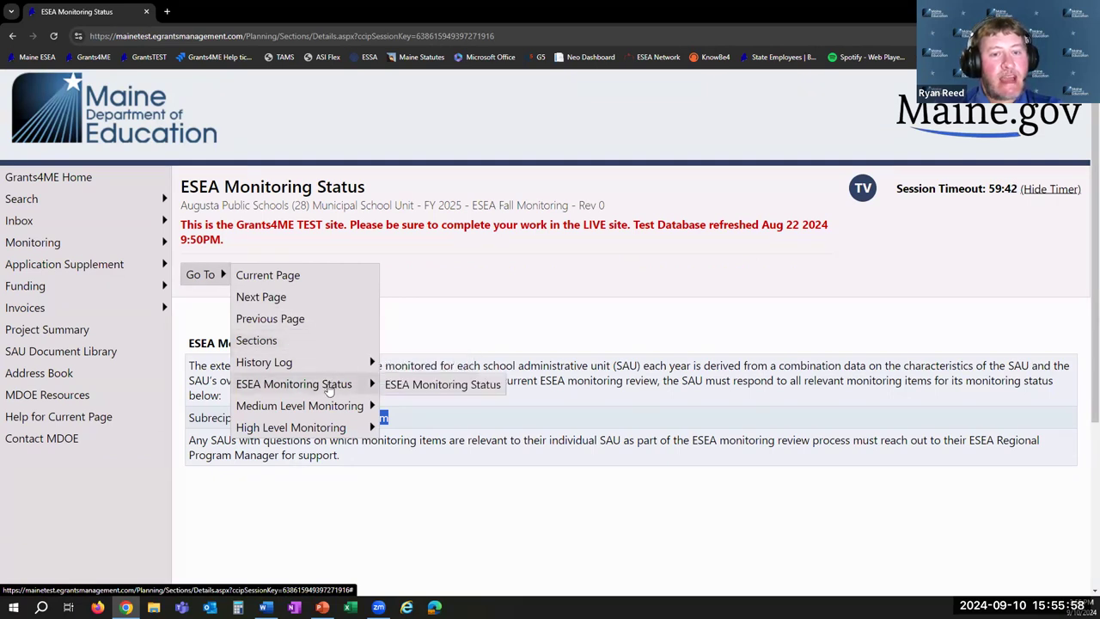
pyautogui.moveTo(324, 427)
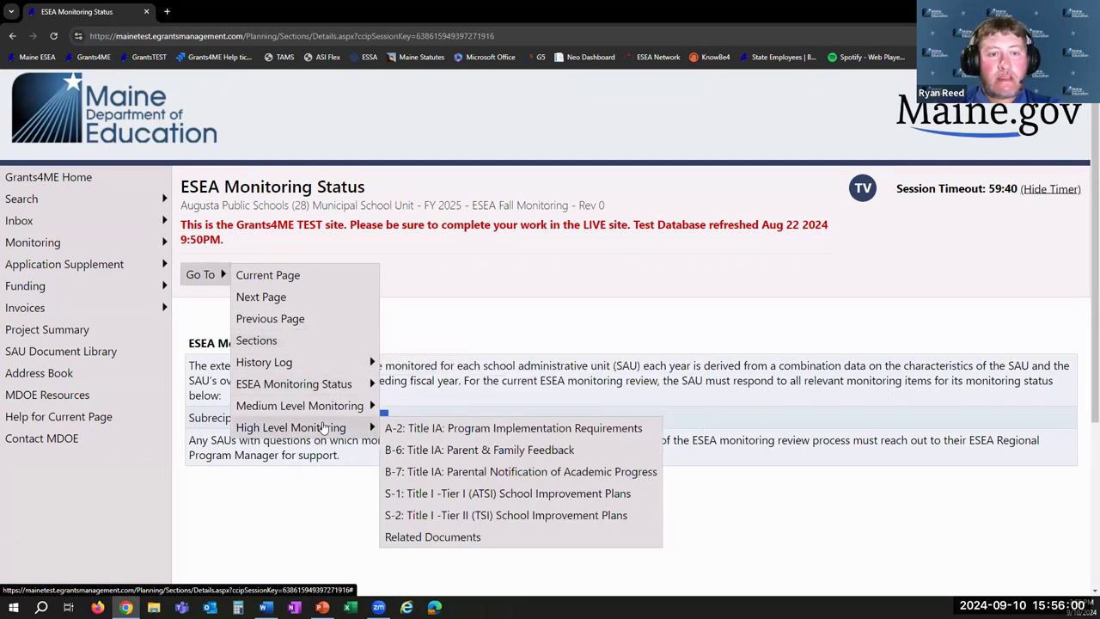
pyautogui.click(312, 342)
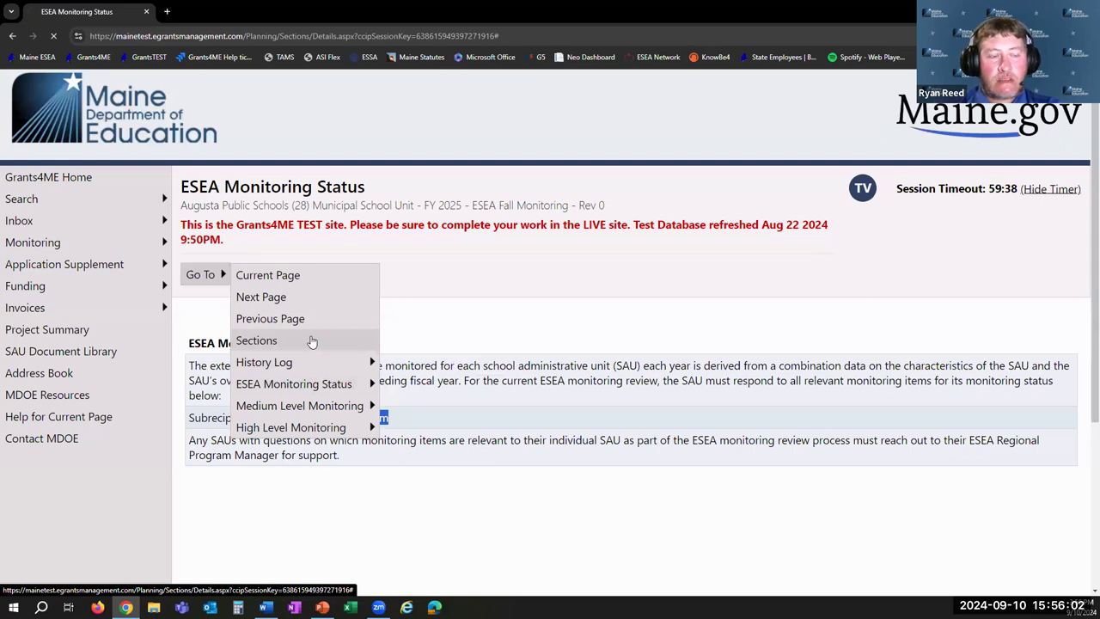
pyautogui.scroll(-1, 582, 271)
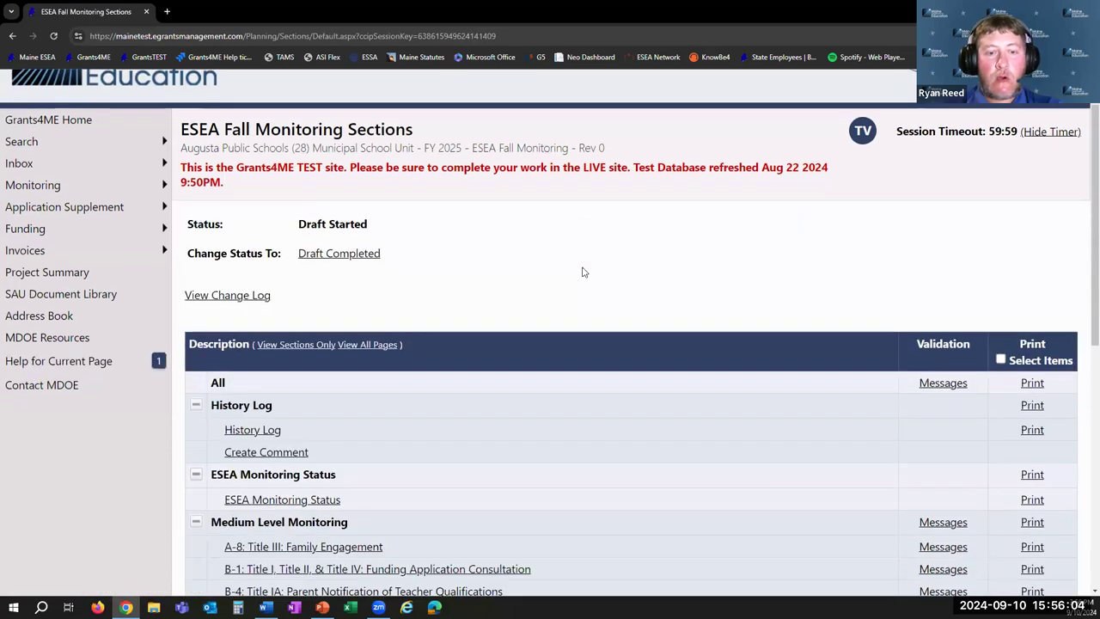
pyautogui.scroll(-5, 582, 271)
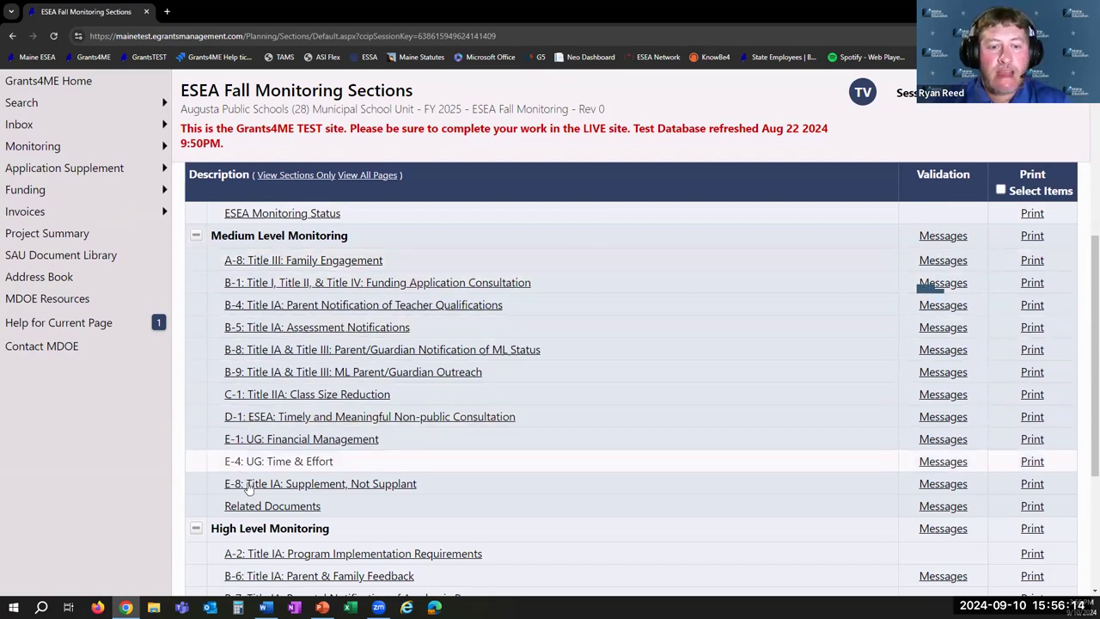
pyautogui.scroll(-2, 227, 391)
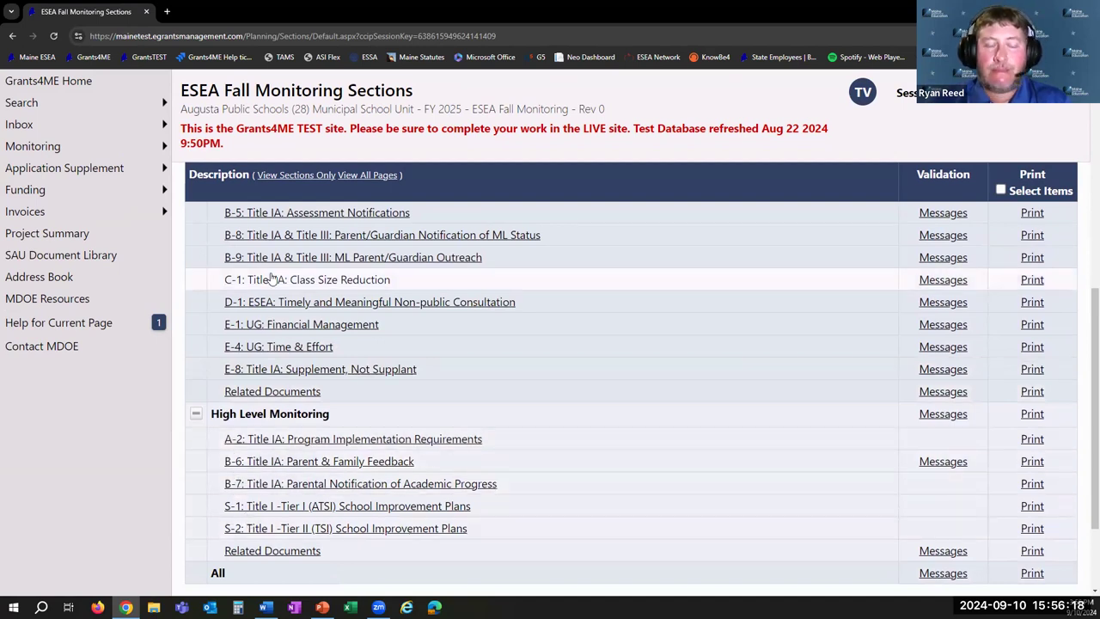
pyautogui.scroll(2, 271, 279)
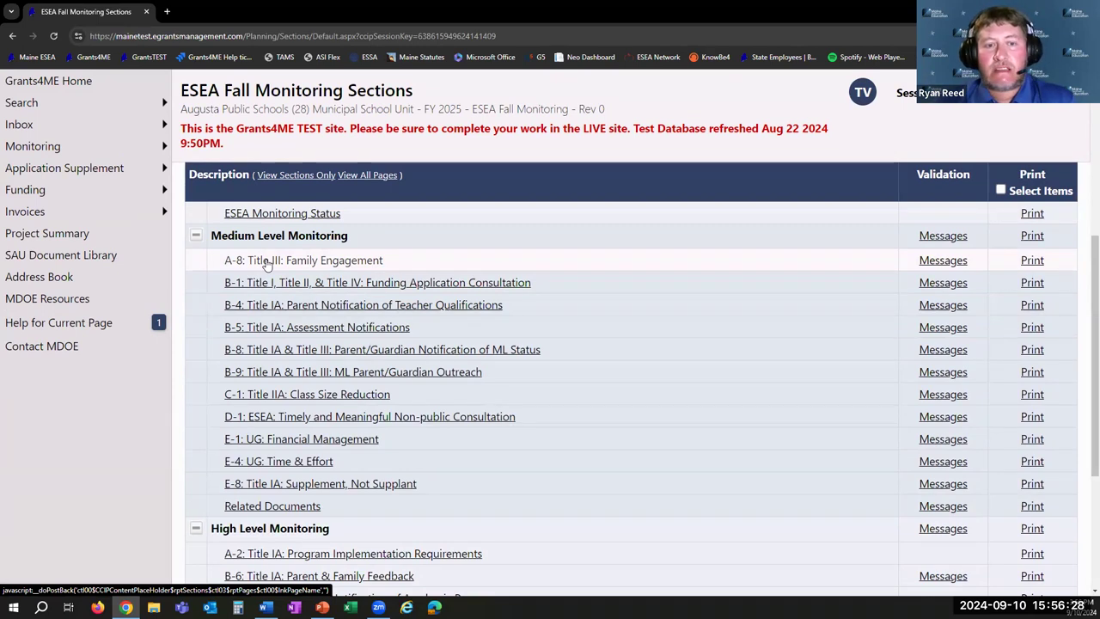
# Step: Open item A-8: Title III: Family Engagement and answer its evidence question with Yes
pyautogui.click(267, 262)
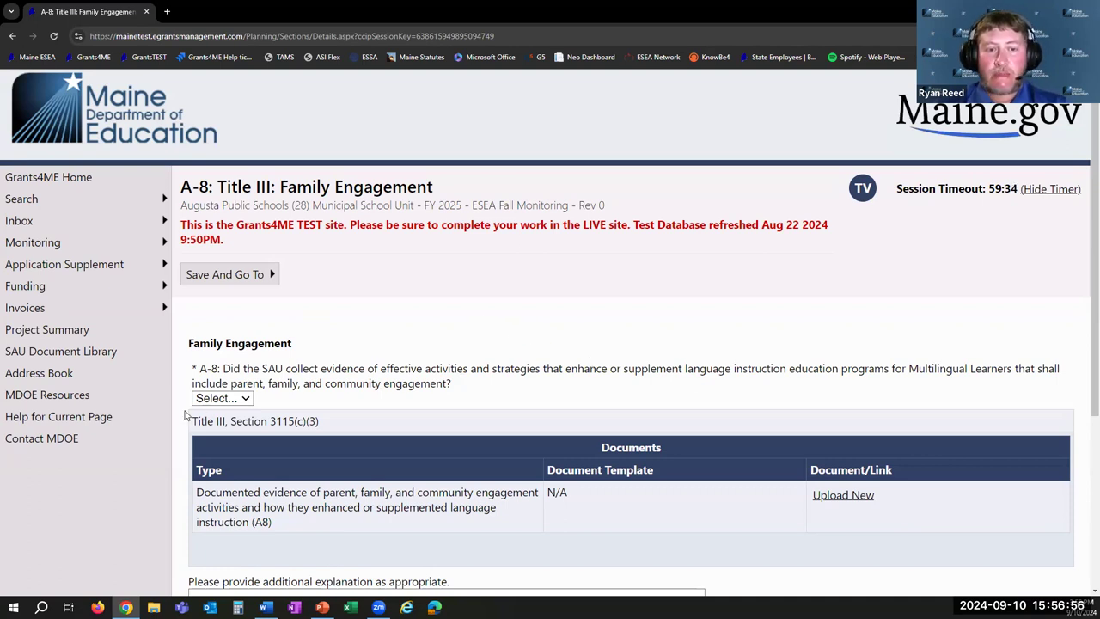
pyautogui.click(243, 400)
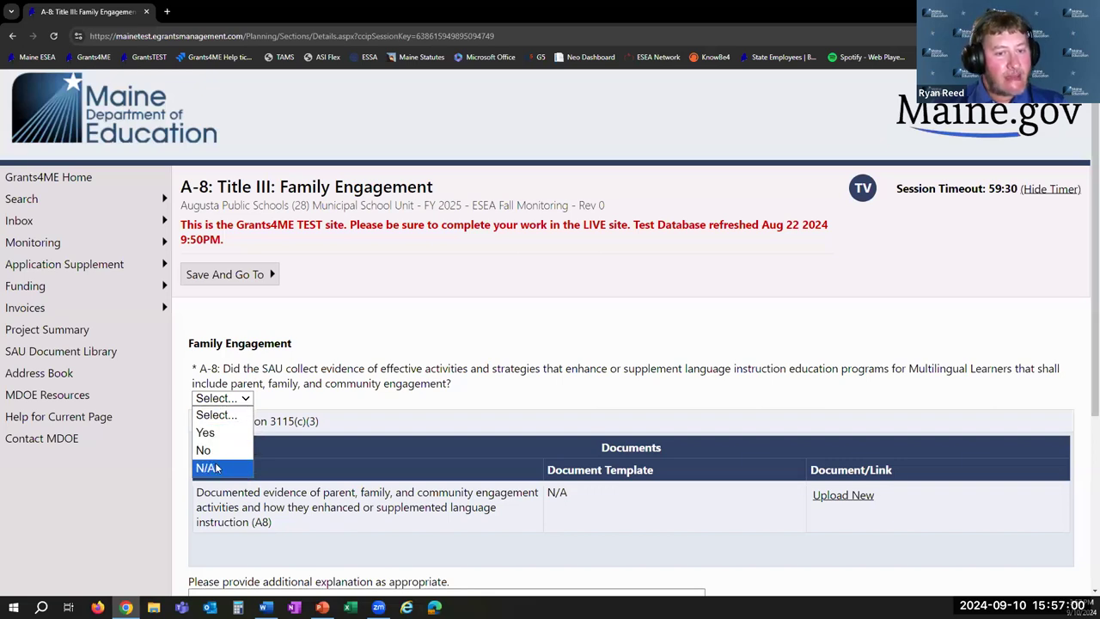
pyautogui.click(213, 433)
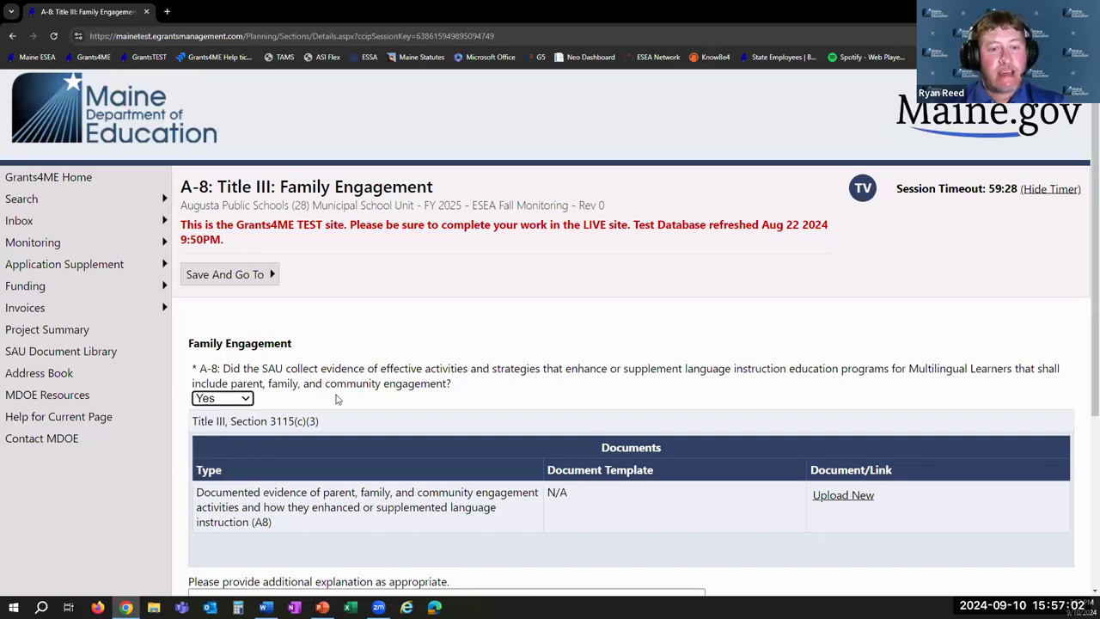
pyautogui.scroll(-2, 337, 399)
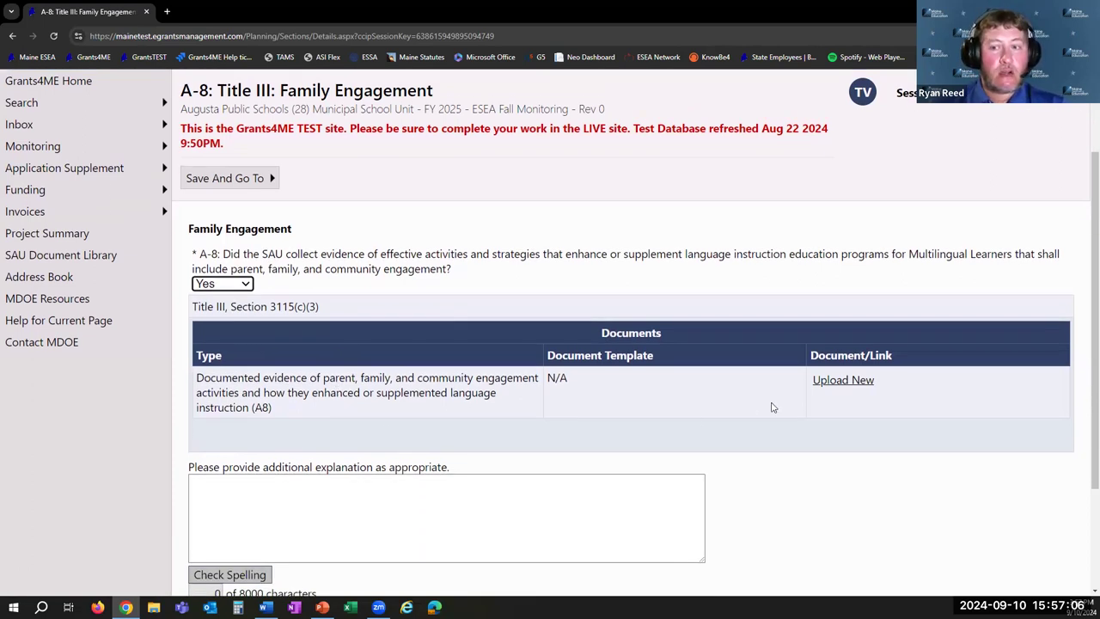
pyautogui.click(493, 493)
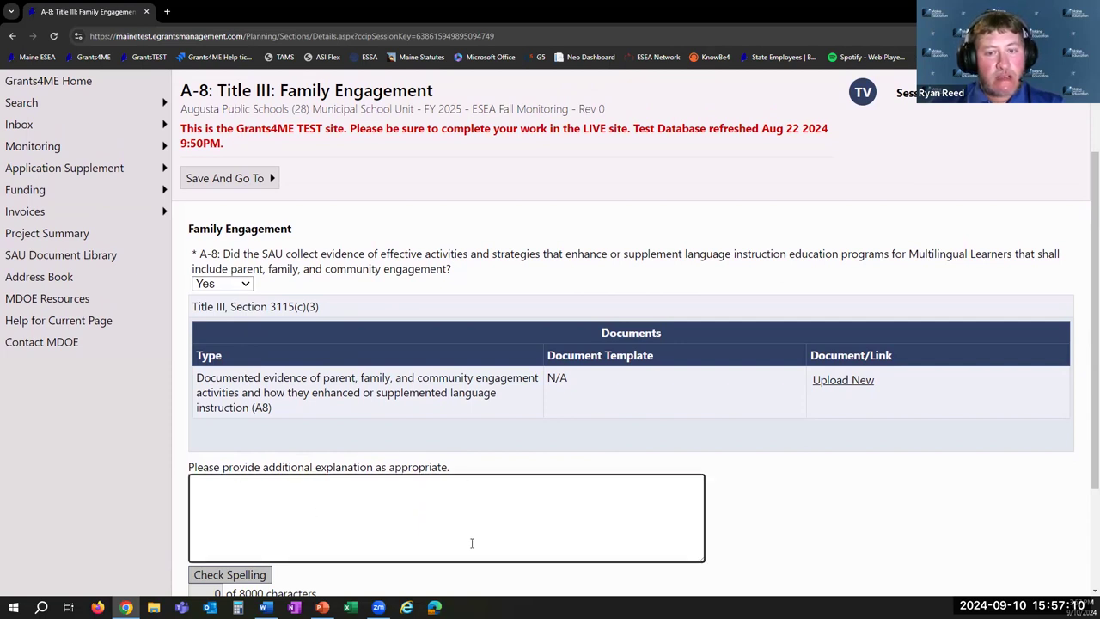
# Step: Upload Test.docx as the A-8 family engagement evidence with the document name "ML item", saving the page data
pyautogui.click(821, 387)
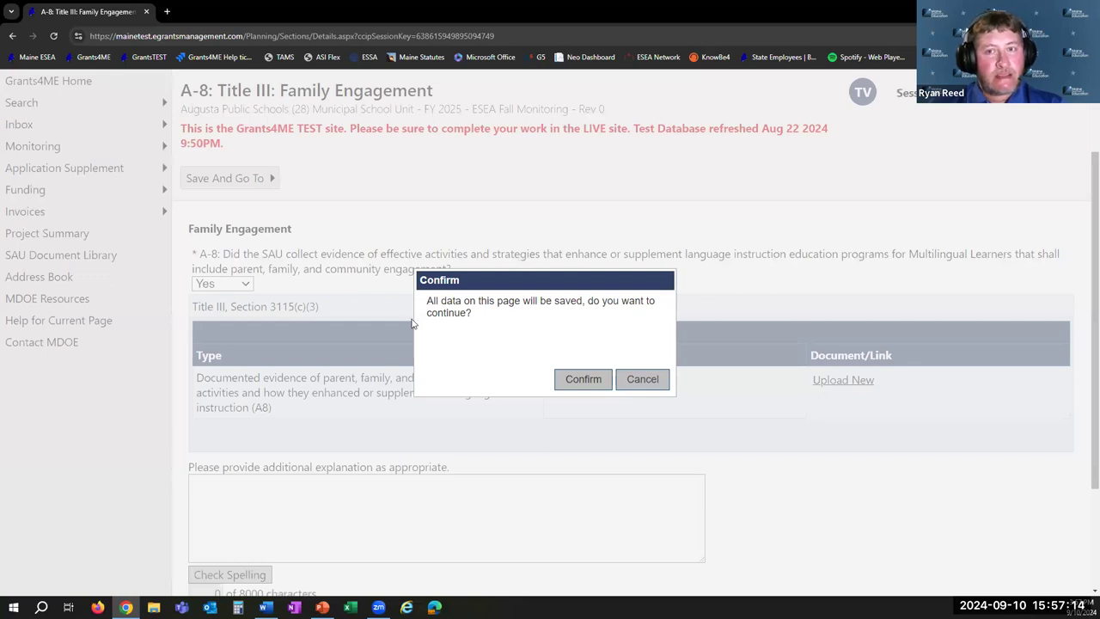
pyautogui.click(588, 378)
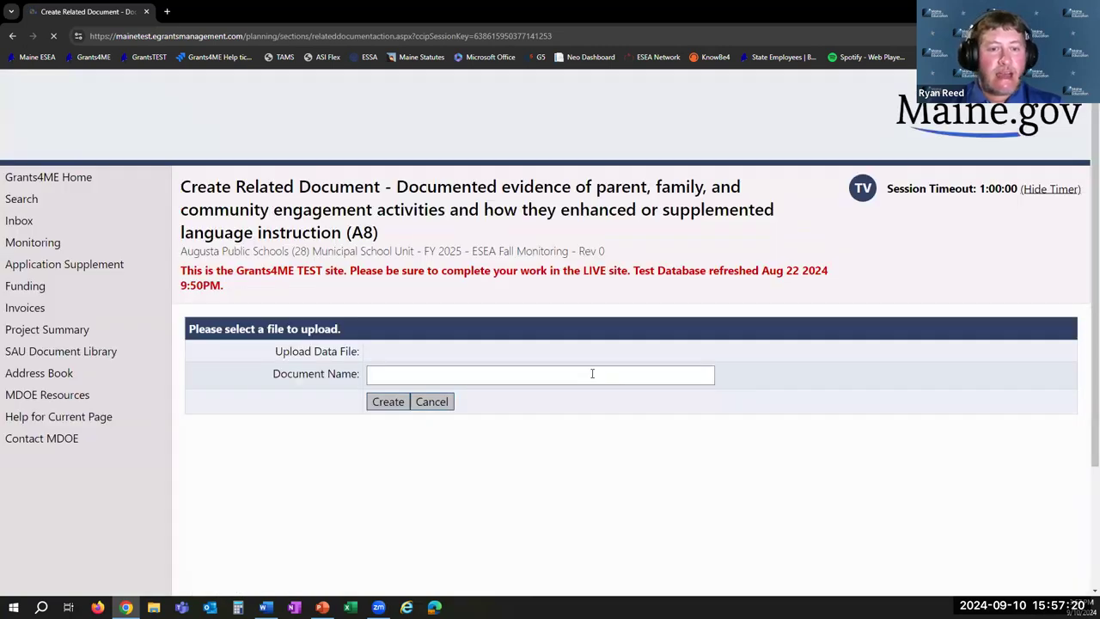
pyautogui.click(393, 356)
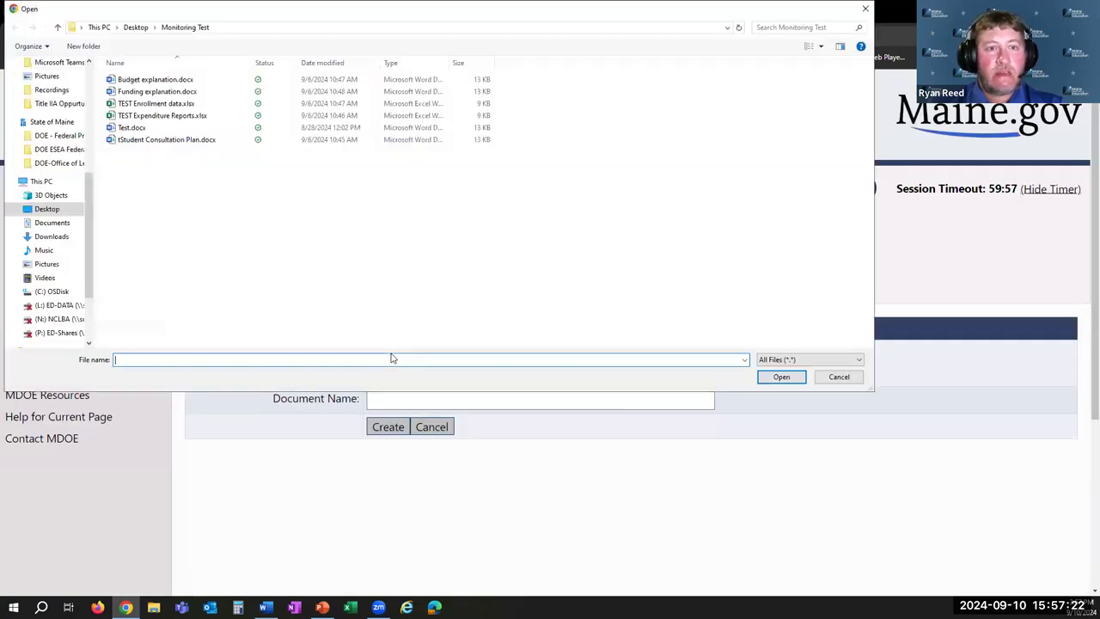
pyautogui.click(138, 127)
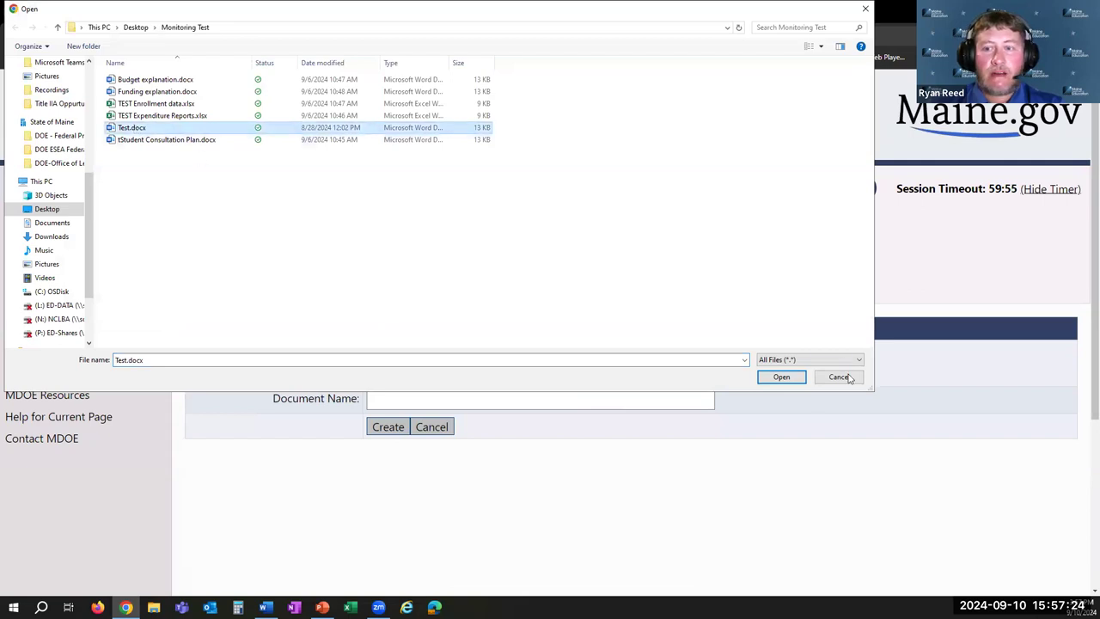
pyautogui.click(781, 376)
pyautogui.click(398, 400)
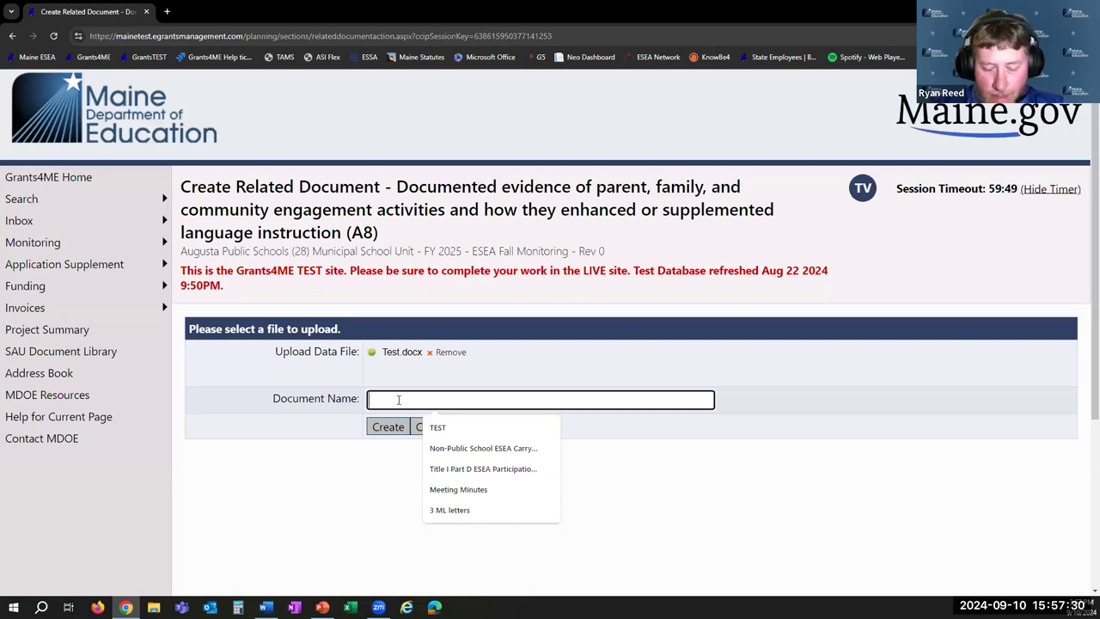
pyautogui.write('ML item')
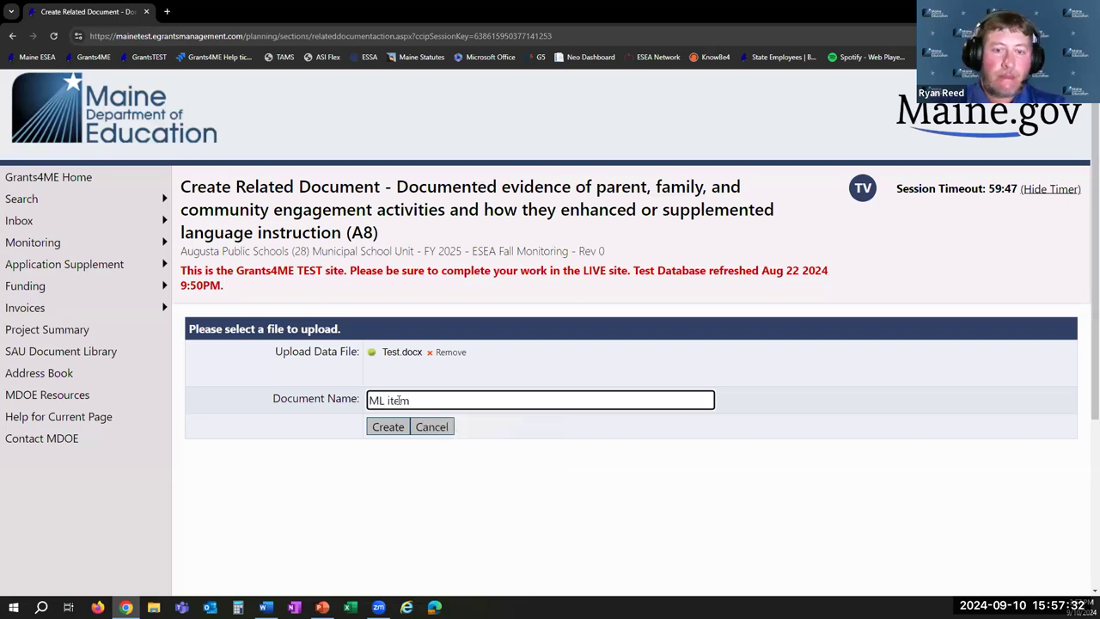
pyautogui.click(386, 426)
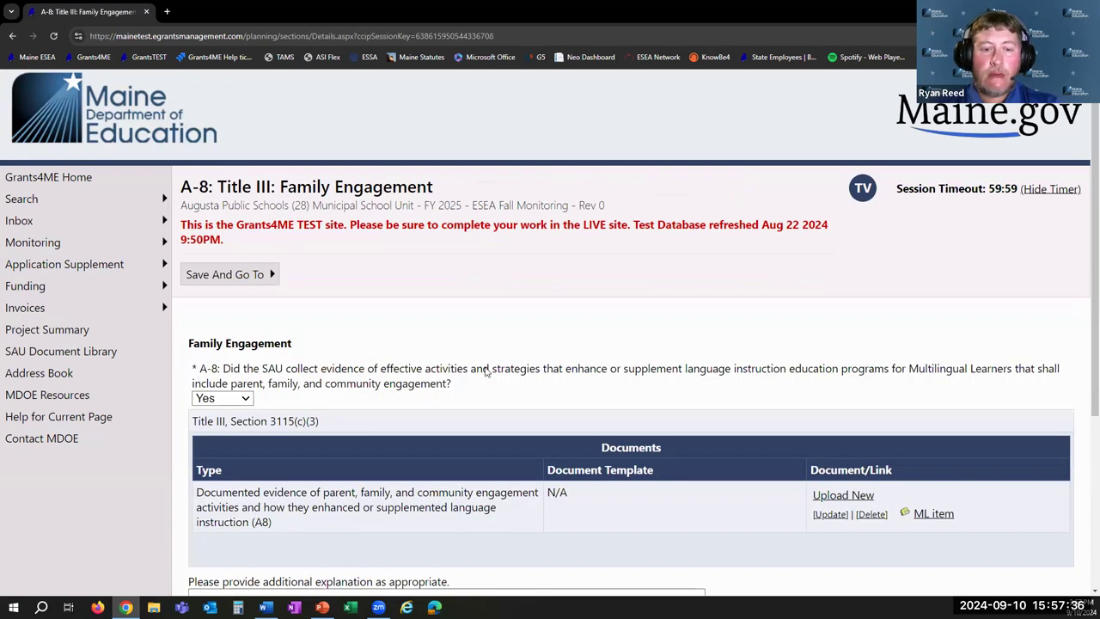
pyautogui.scroll(-2, 507, 363)
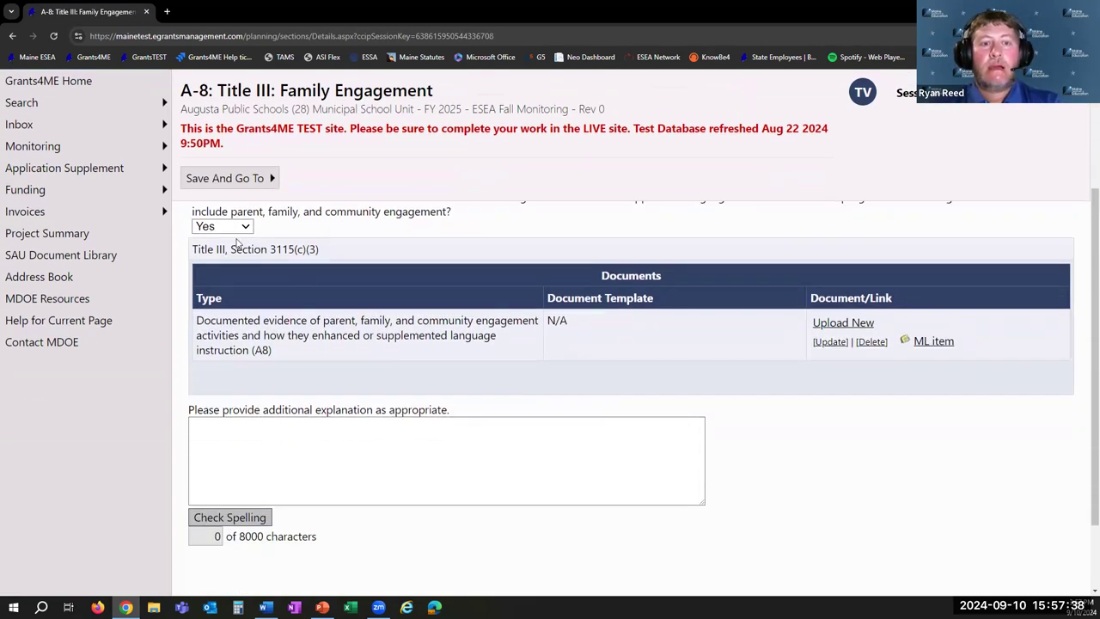
pyautogui.click(240, 229)
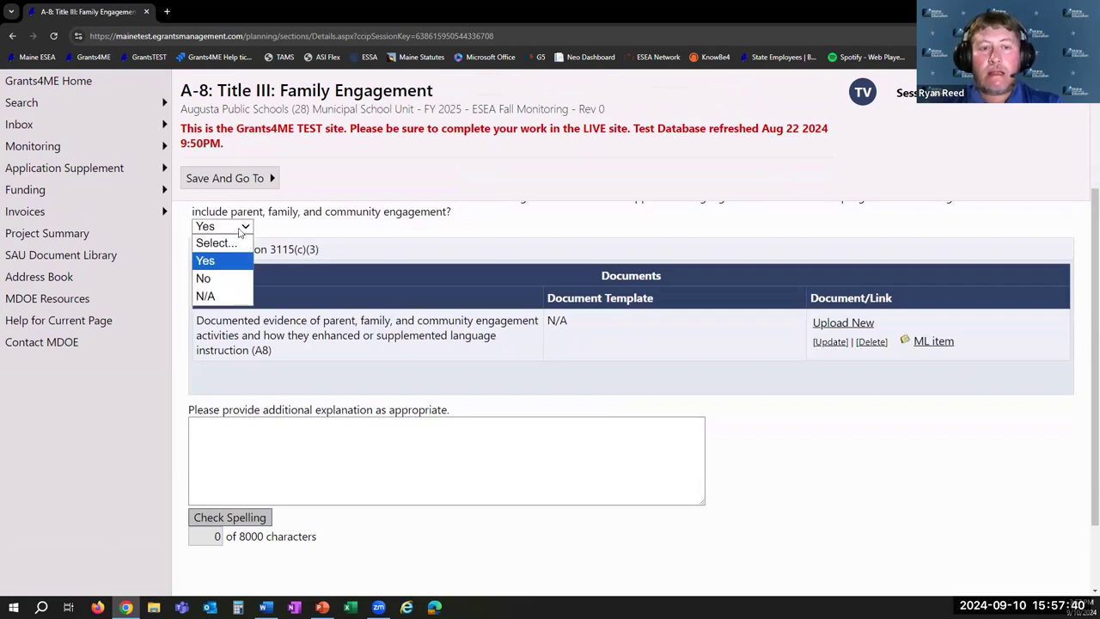
pyautogui.click(241, 228)
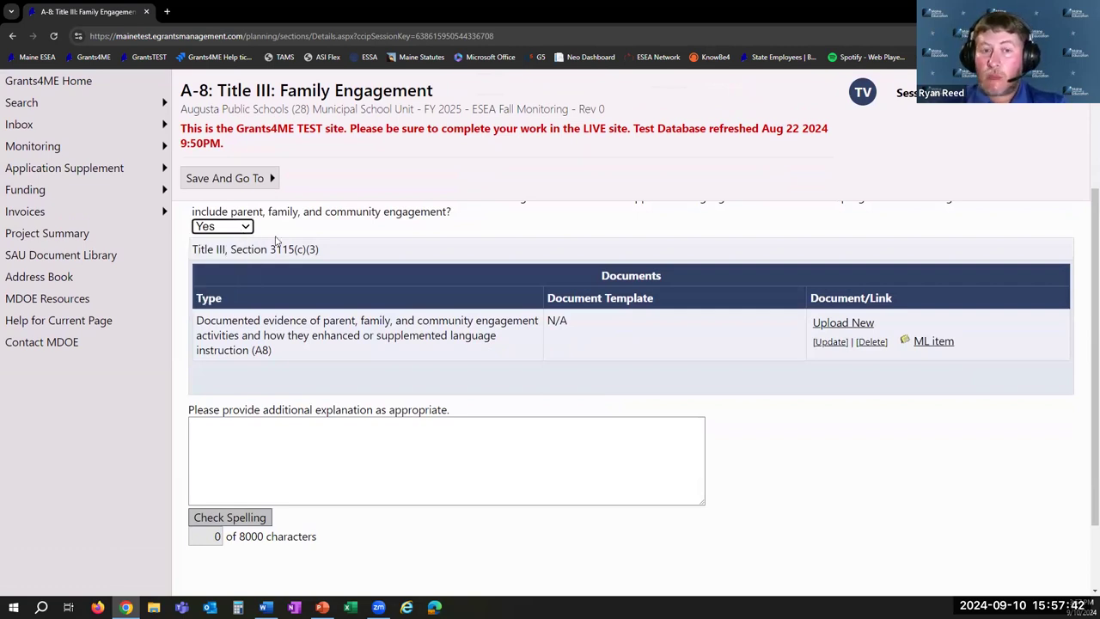
pyautogui.scroll(1, 340, 320)
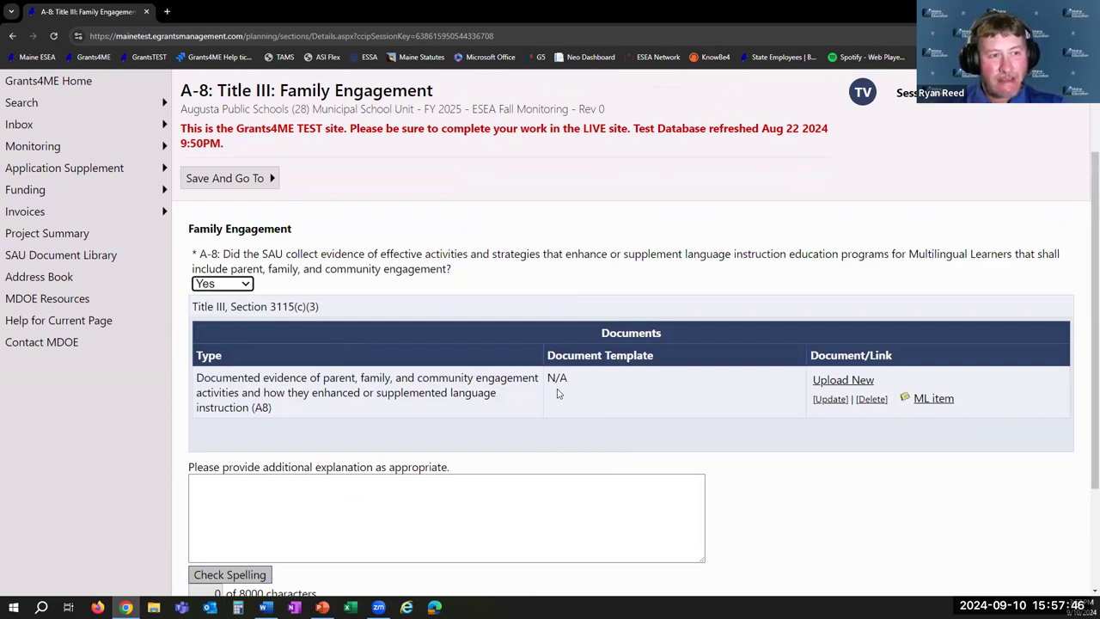
pyautogui.click(397, 490)
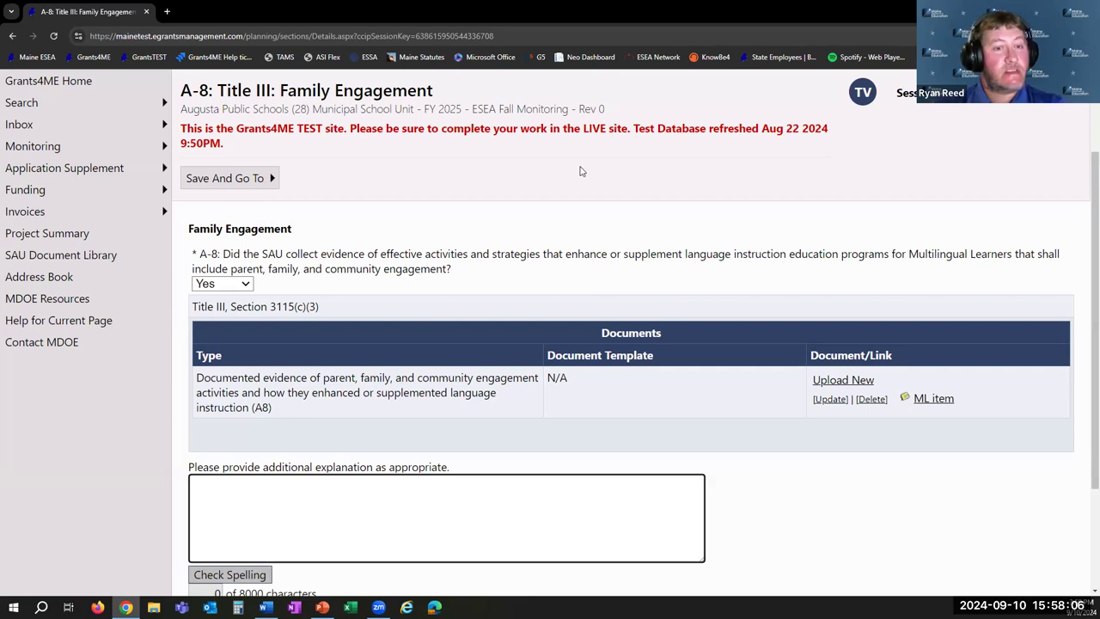
# Step: Save A-8 and open item C-1: Title IIA: Class Size Reduction, answering its class size question with N/A
pyautogui.moveTo(197, 186)
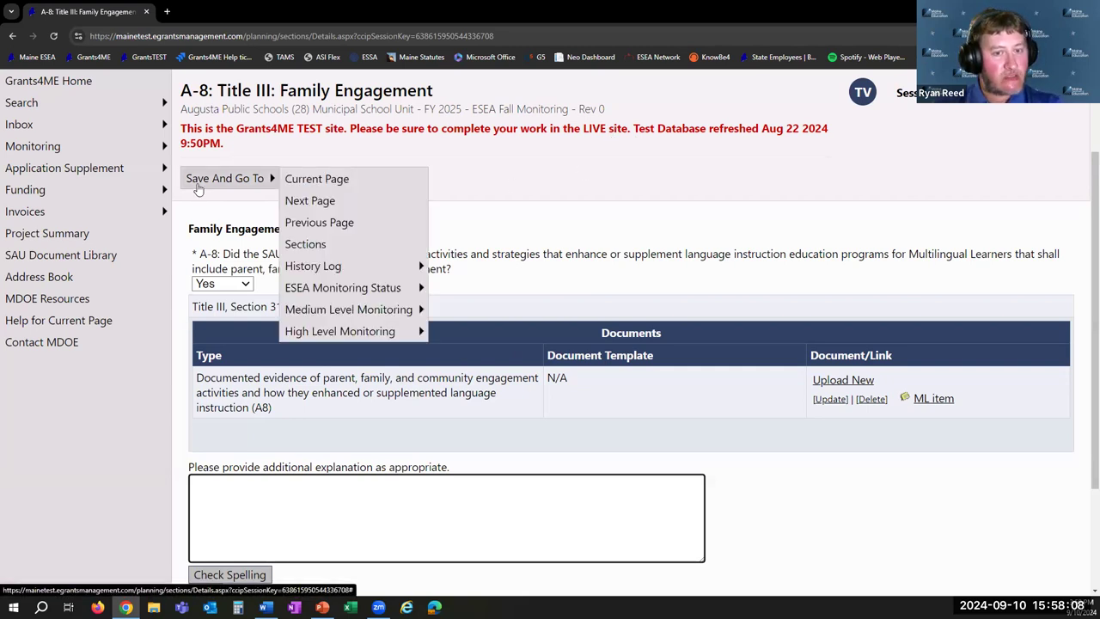
pyautogui.moveTo(368, 309)
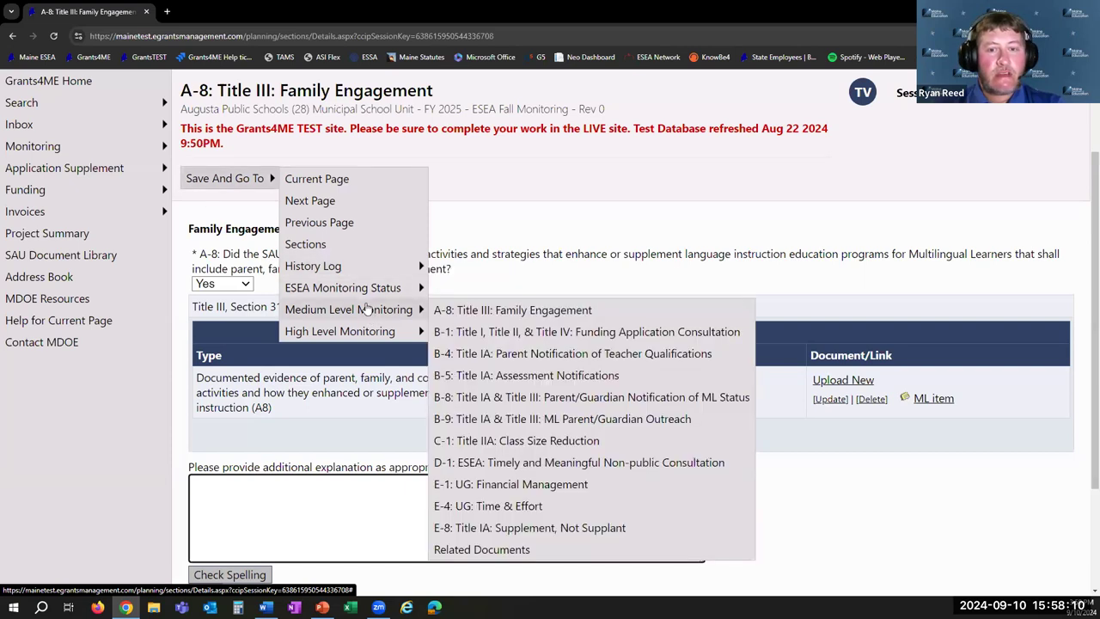
pyautogui.click(502, 440)
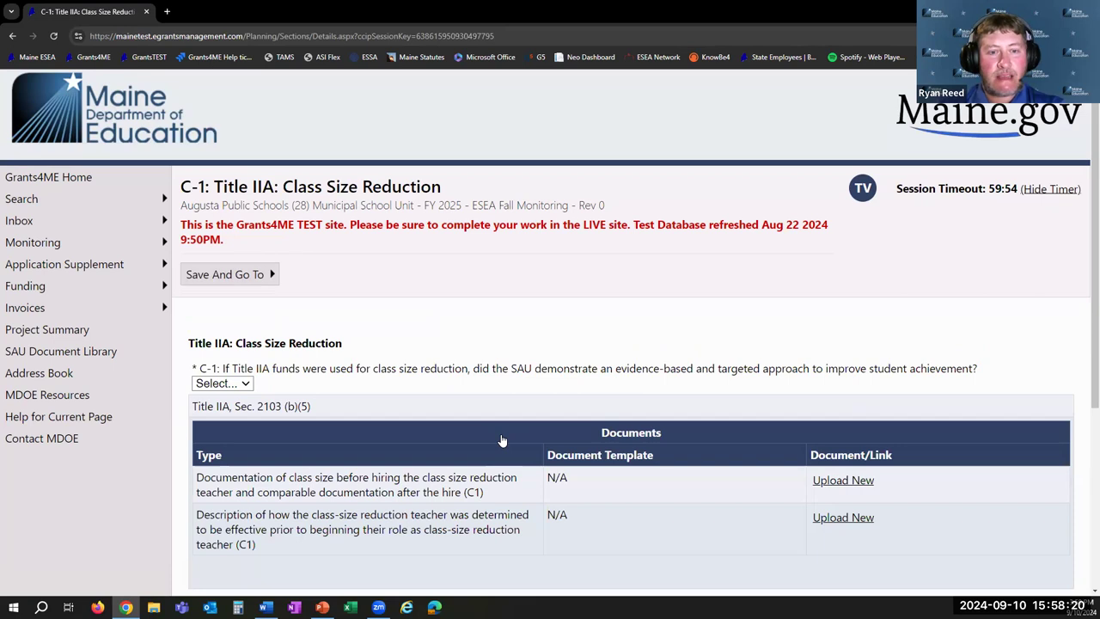
pyautogui.scroll(-1, 388, 355)
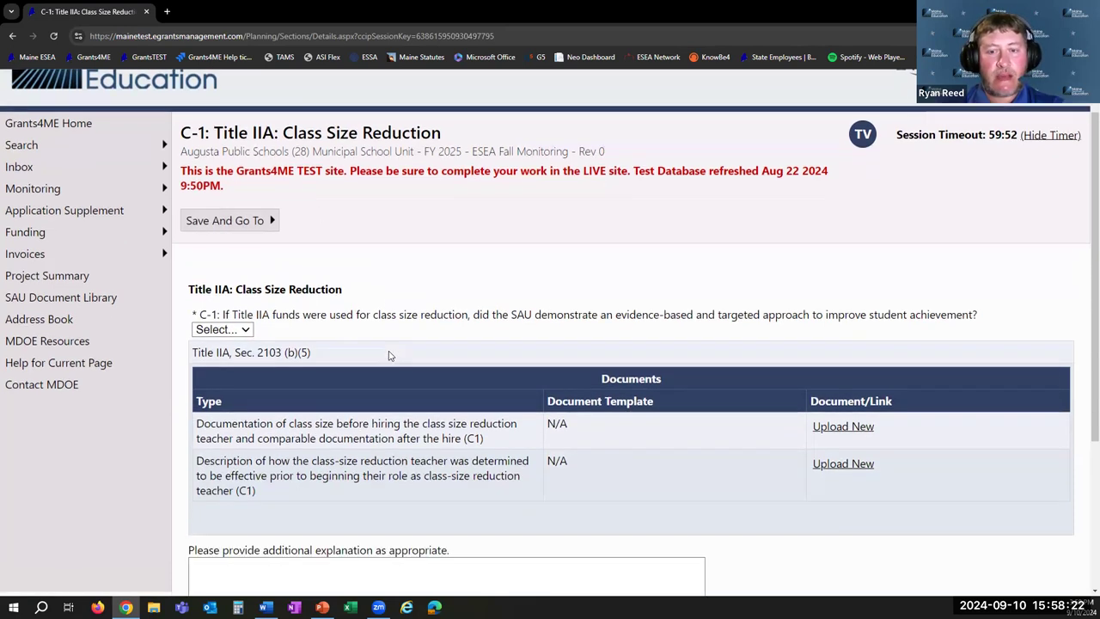
pyautogui.scroll(-1, 398, 337)
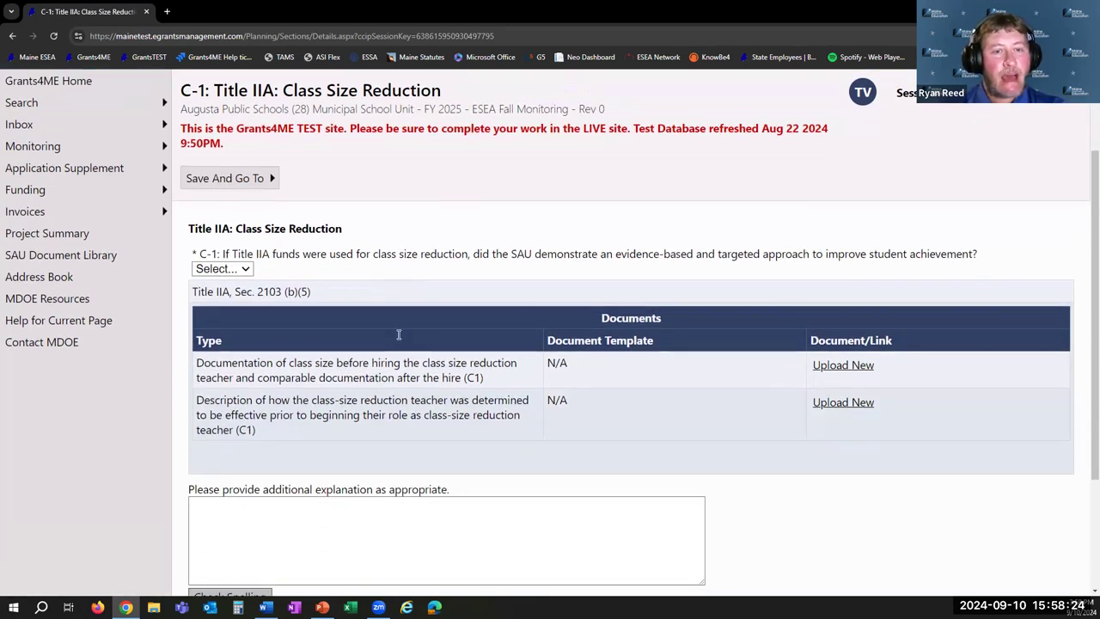
pyautogui.click(236, 271)
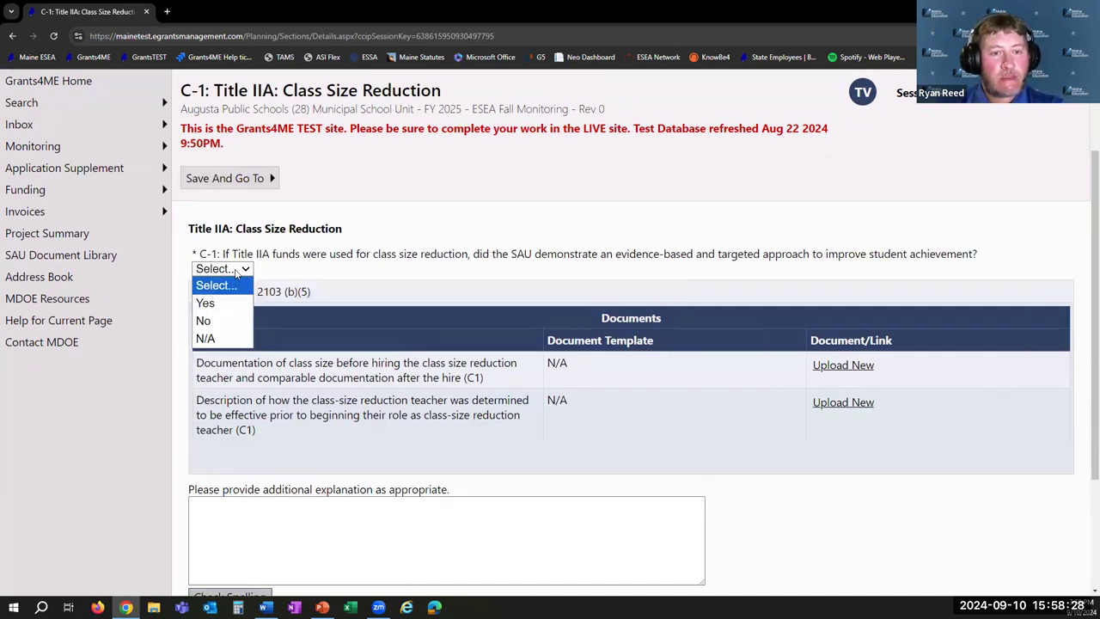
pyautogui.click(215, 338)
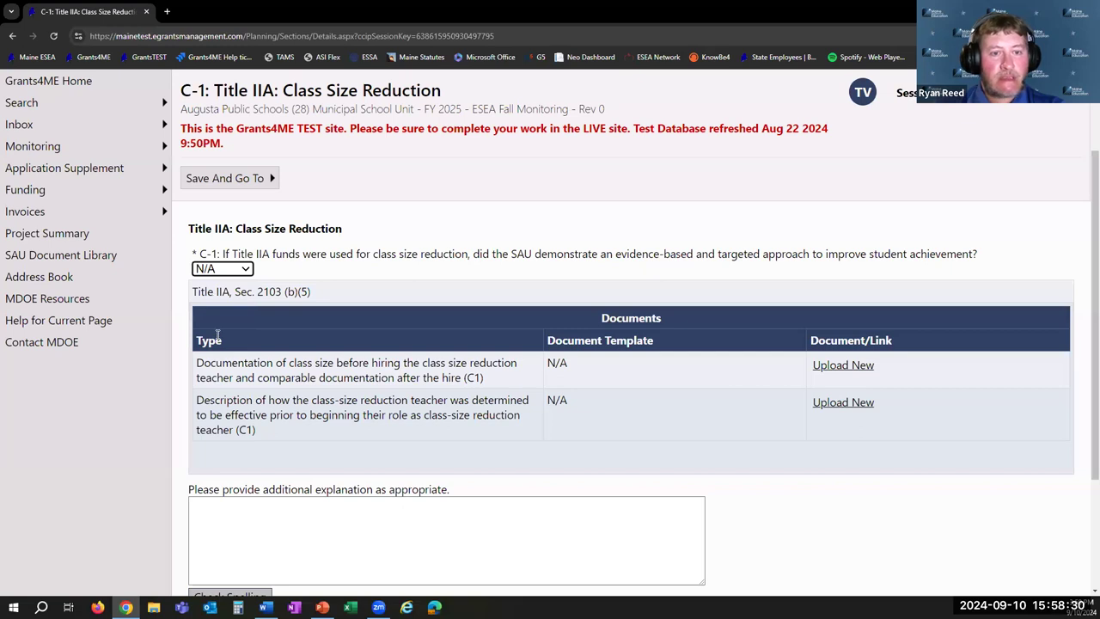
# Step: Enter "We do not use Title IIA for CSR" as the C-1 additional explanation and save, returning to the sections overview
pyautogui.click(370, 542)
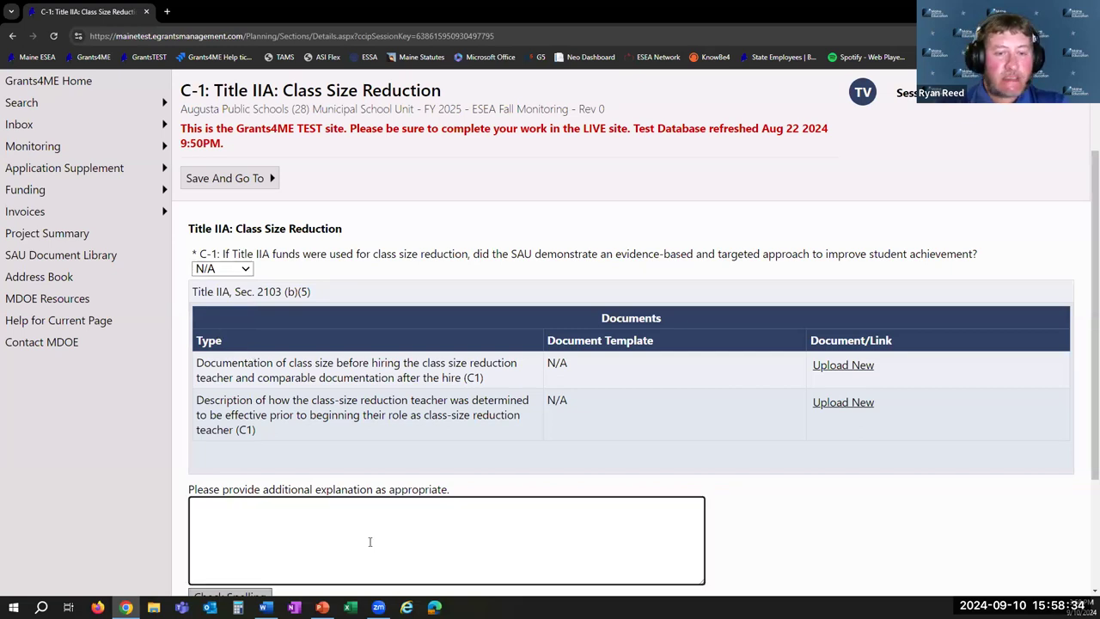
pyautogui.write('We do ')
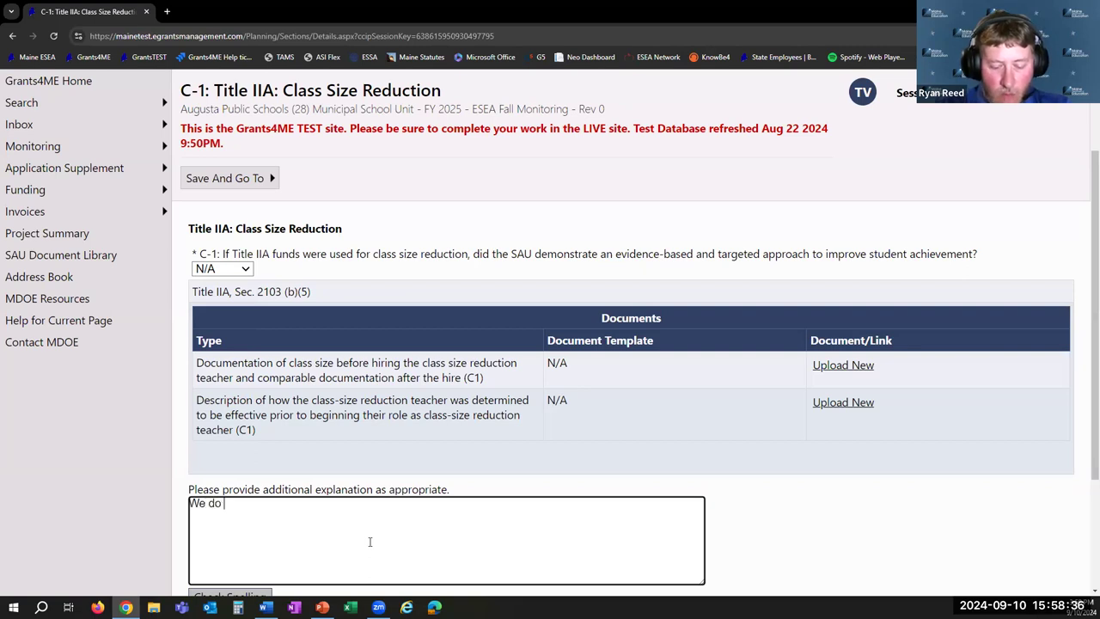
pyautogui.write('not use Title IIA')
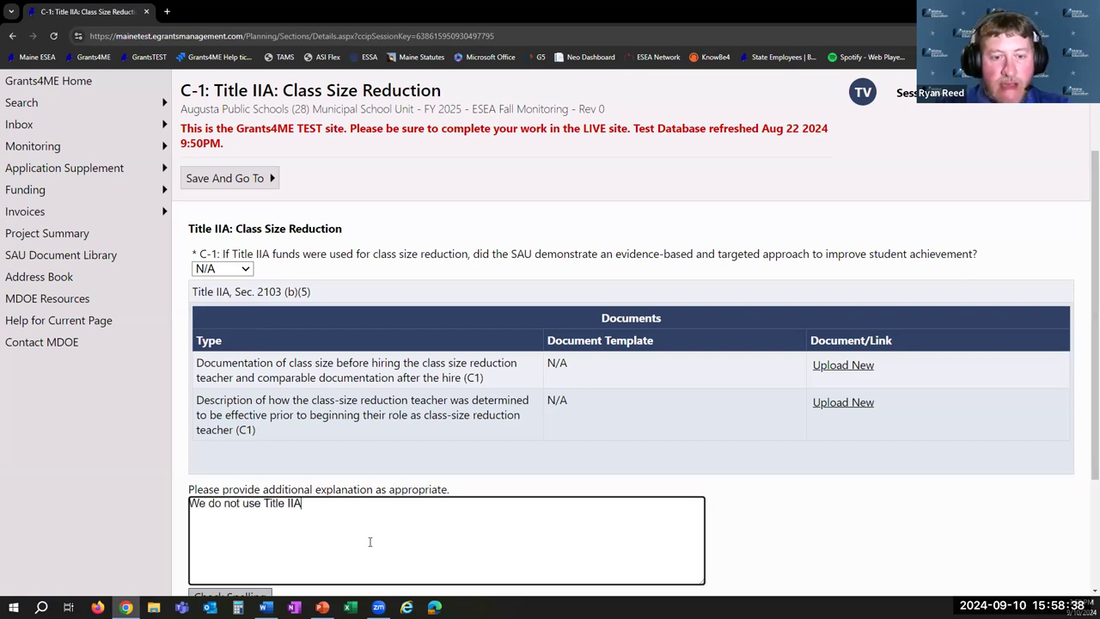
pyautogui.write(' for CSR')
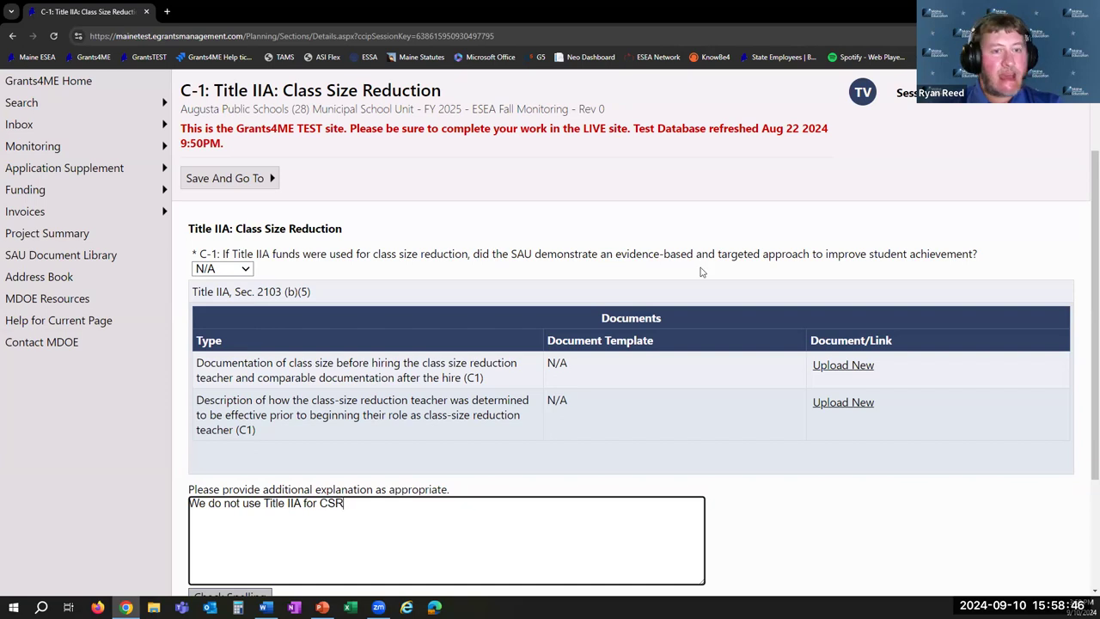
pyautogui.moveTo(233, 183)
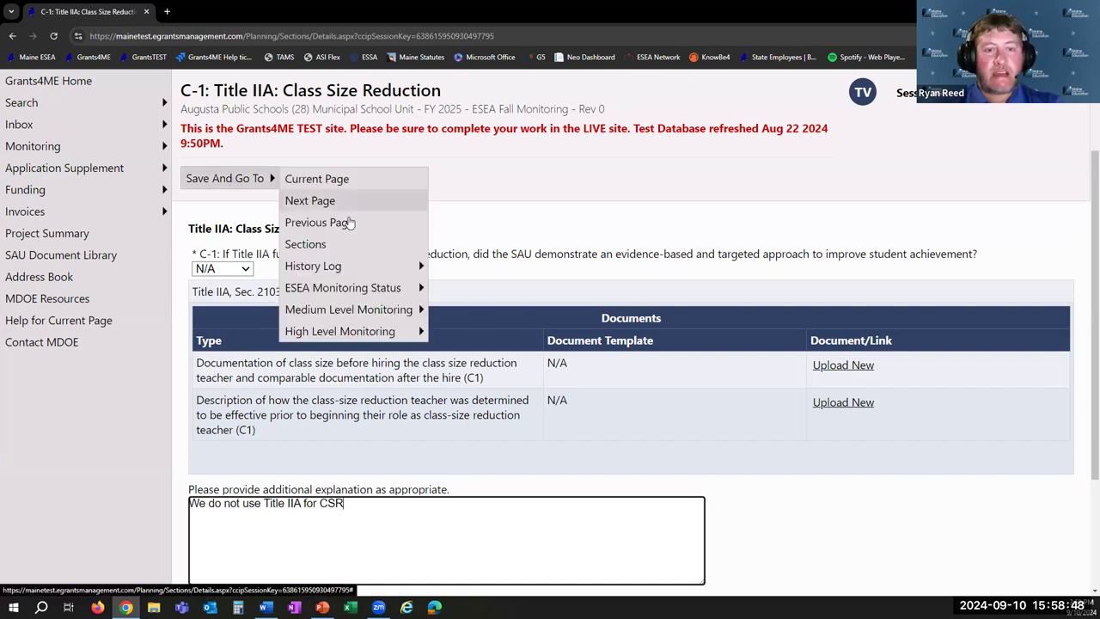
pyautogui.click(344, 247)
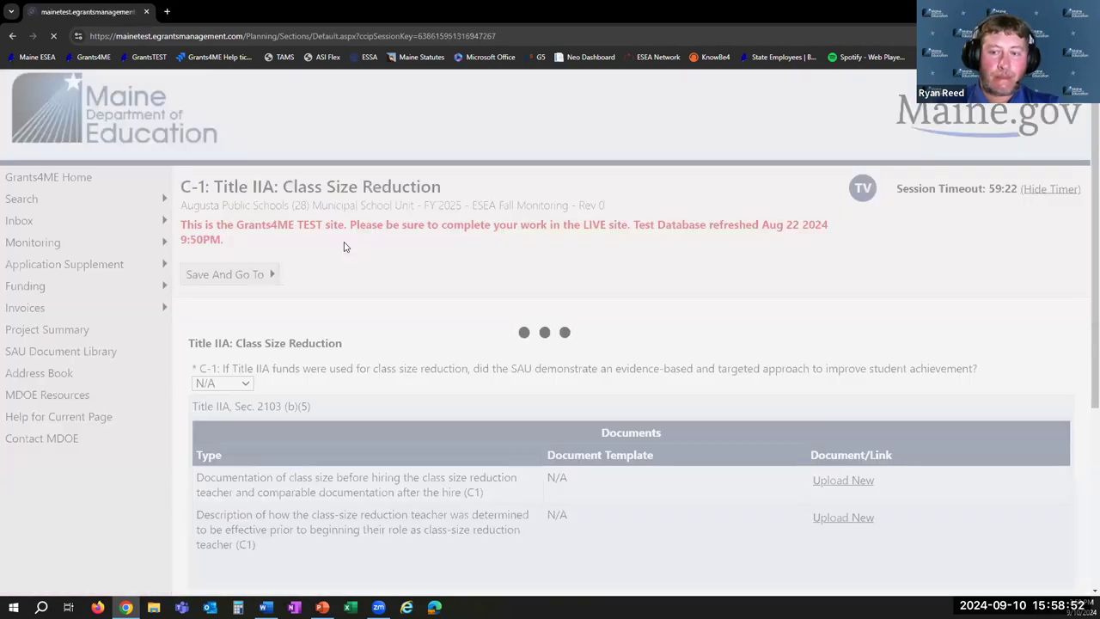
# Step: Check which Medium and High Level Monitoring items still have validation messages, and open A-2: Title IA: Program Implementation Requirements
pyautogui.scroll(-3, 373, 255)
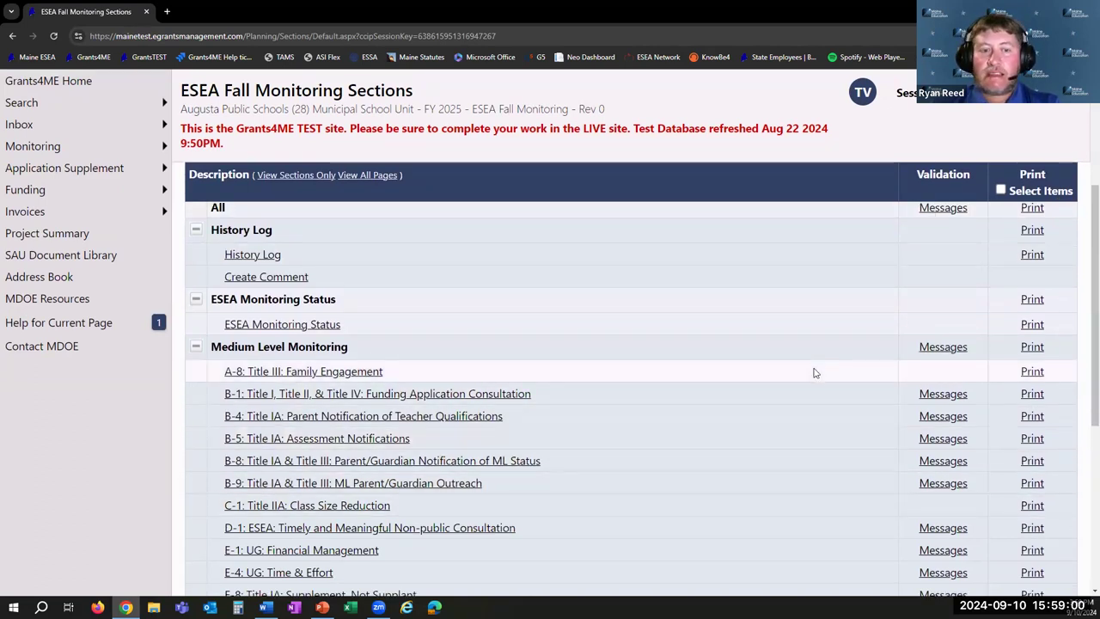
pyautogui.scroll(-1, 815, 370)
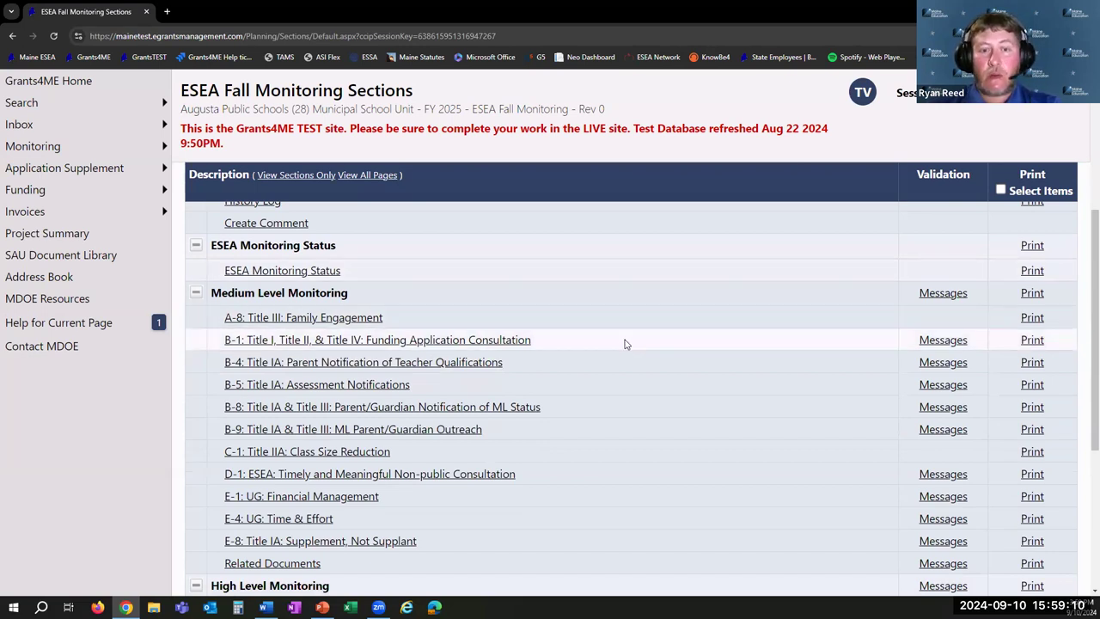
pyautogui.scroll(-2, 659, 329)
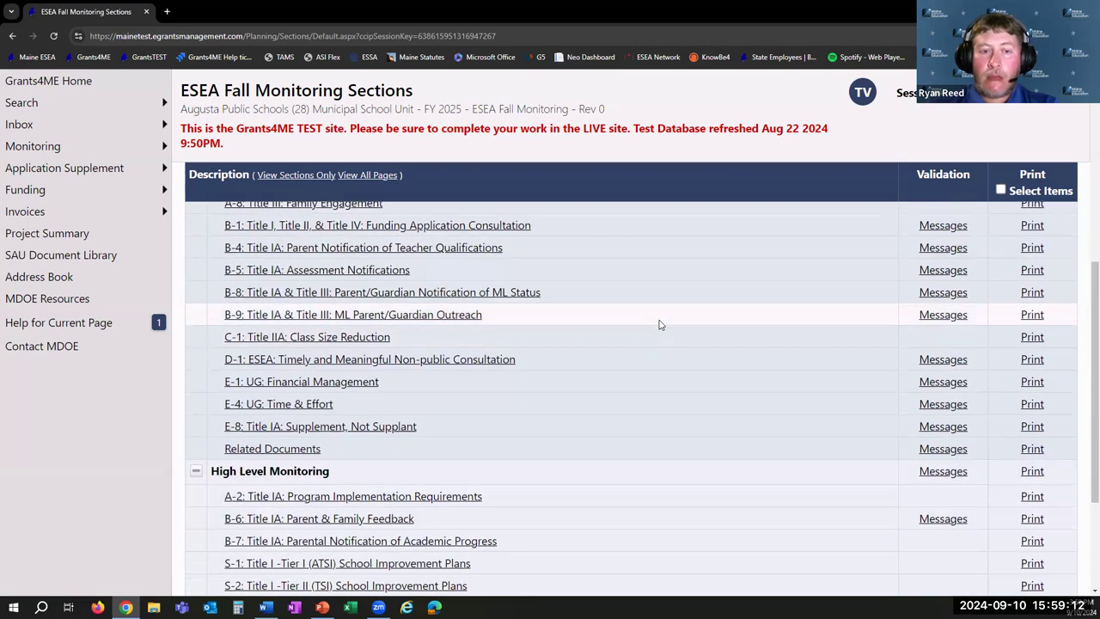
pyautogui.scroll(-1, 660, 325)
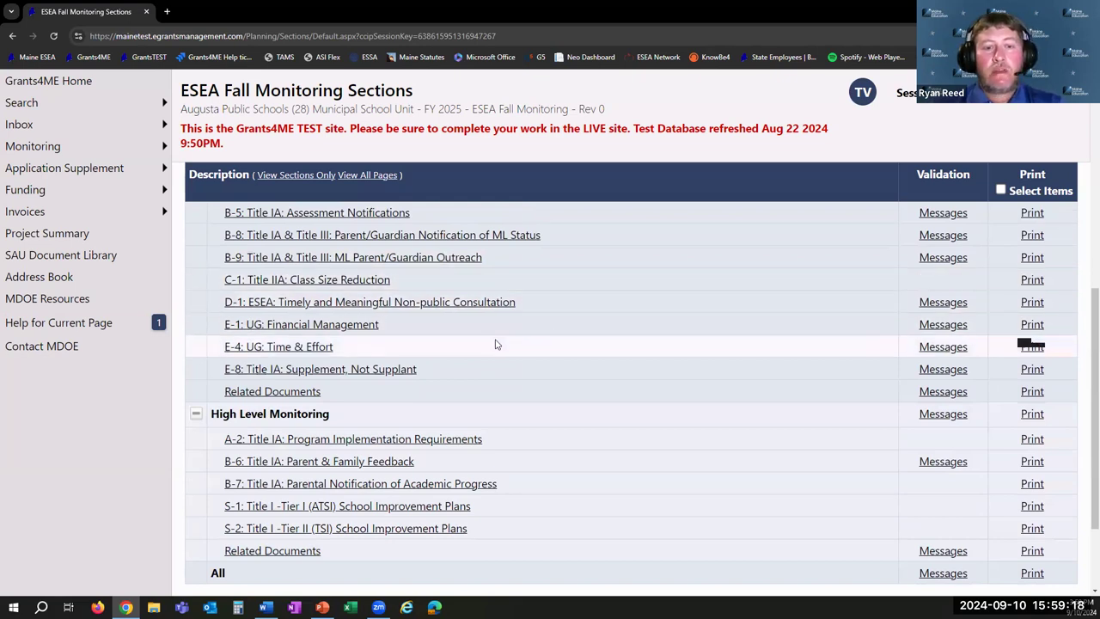
pyautogui.scroll(3, 520, 353)
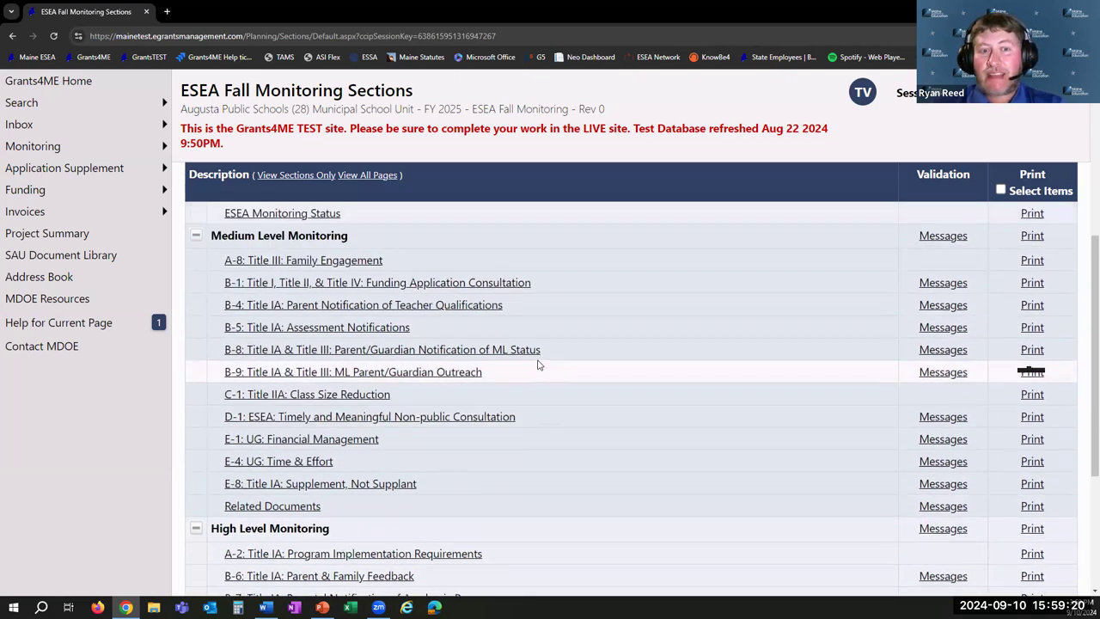
pyautogui.scroll(-3, 538, 364)
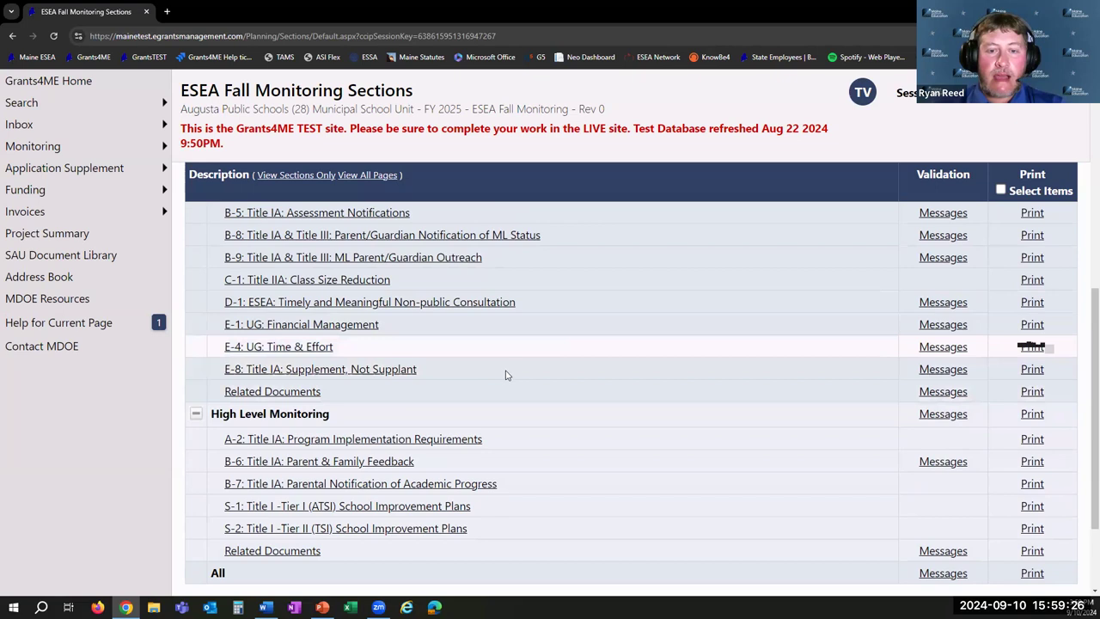
pyautogui.click(444, 439)
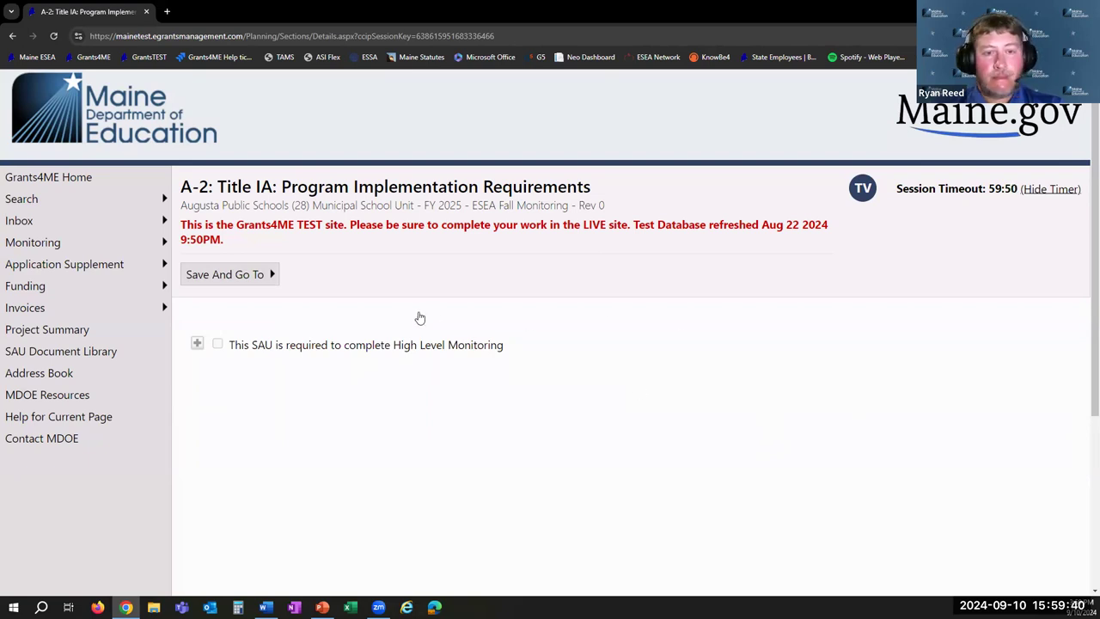
# Step: Go to B-6: Title IA: Parent & Family Feedback and examine its High Level Monitoring requirement, question and document list
pyautogui.moveTo(263, 286)
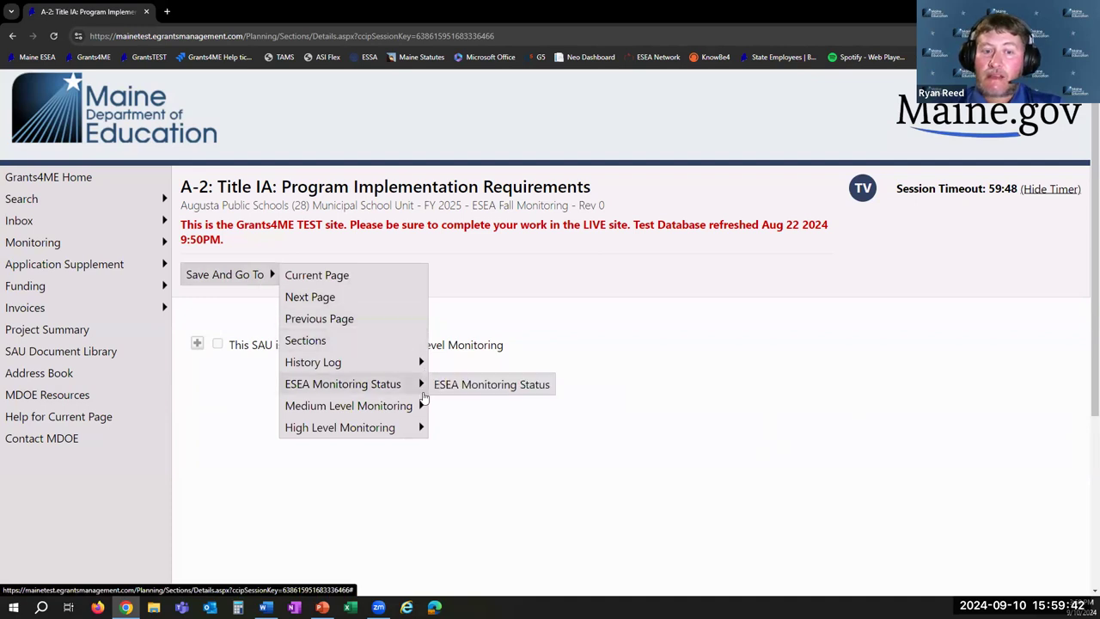
pyautogui.moveTo(361, 427)
pyautogui.click(483, 449)
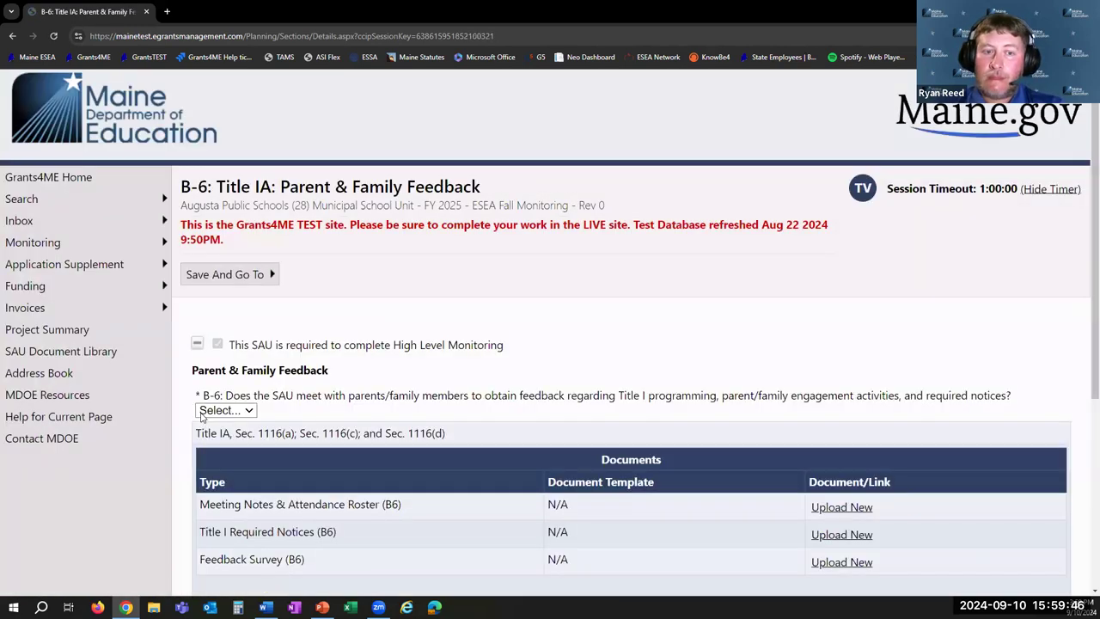
pyautogui.scroll(-1, 316, 348)
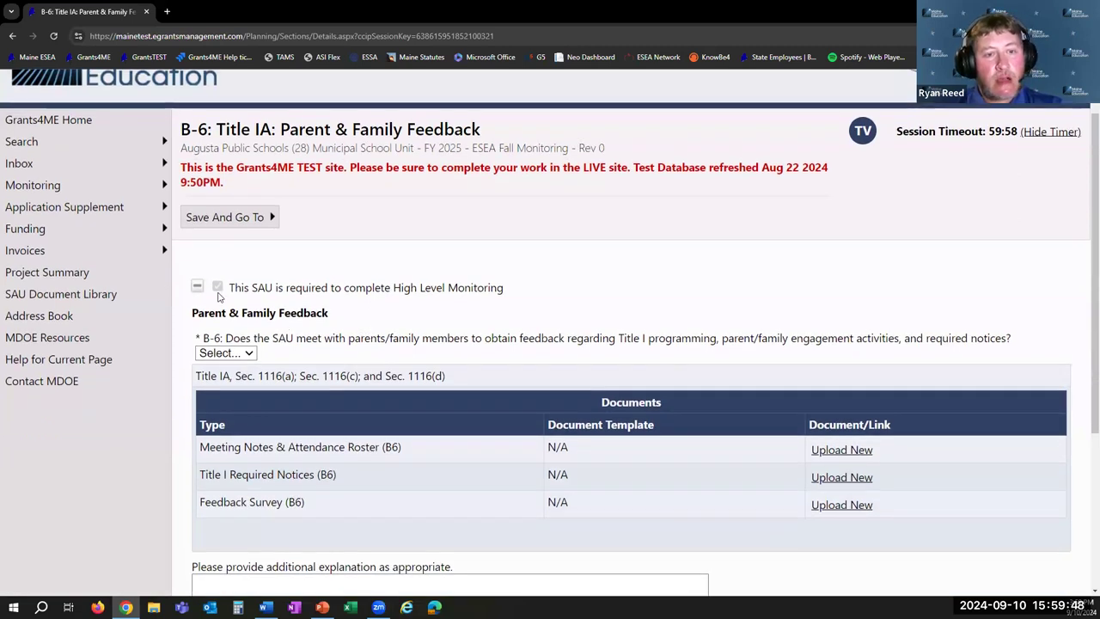
pyautogui.scroll(-2, 365, 283)
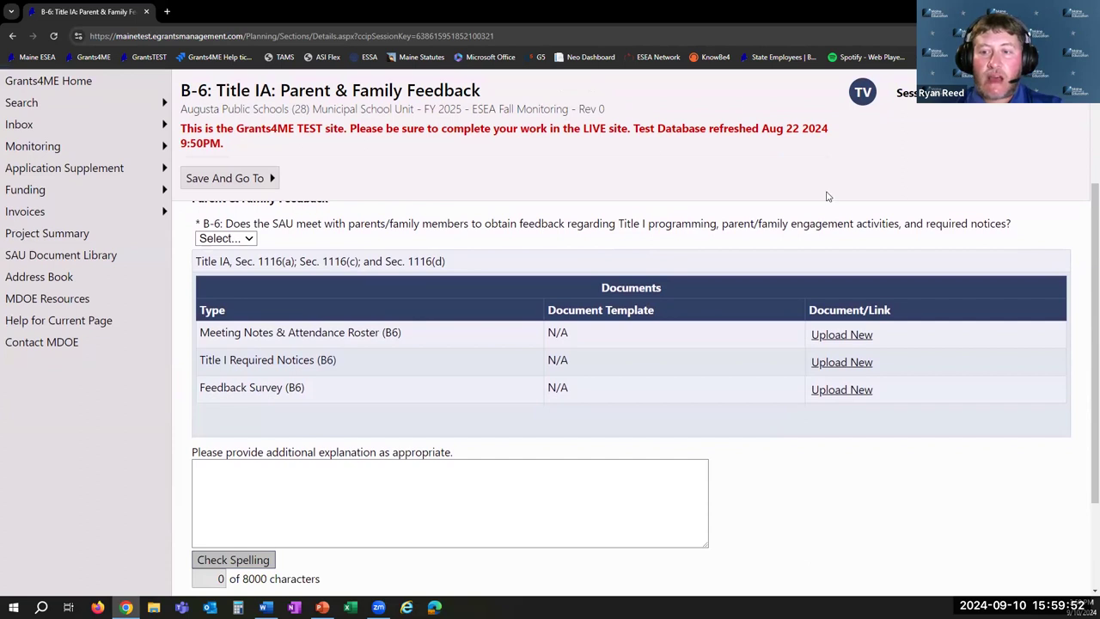
pyautogui.scroll(1, 490, 503)
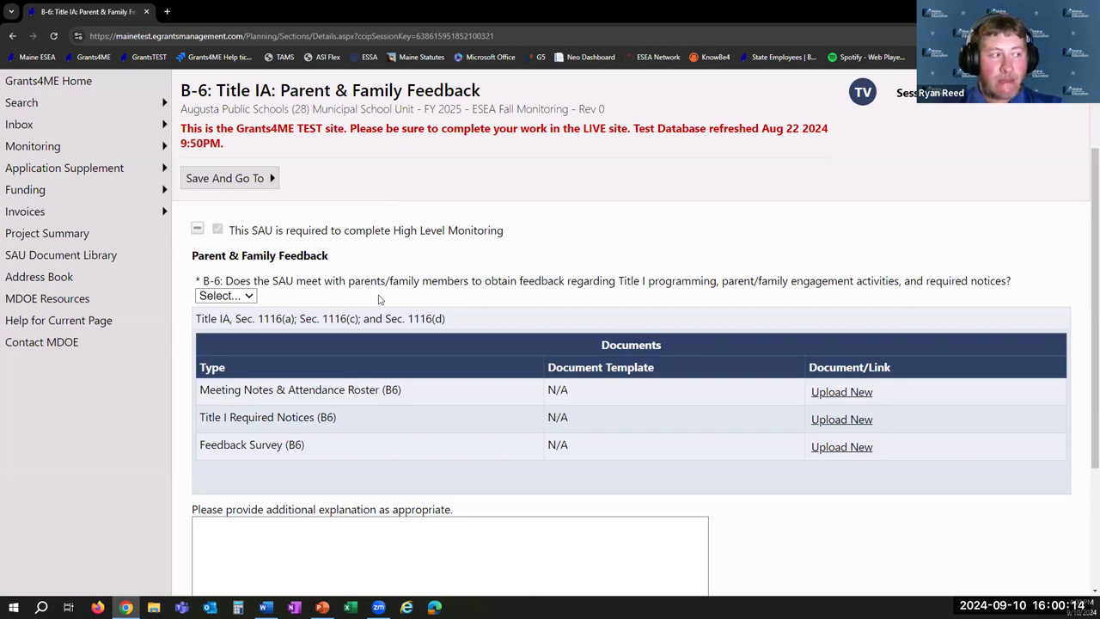
# Step: Save B-6, return to the ESEA Fall Monitoring sections and check the available status change for the instrument
pyautogui.click(243, 178)
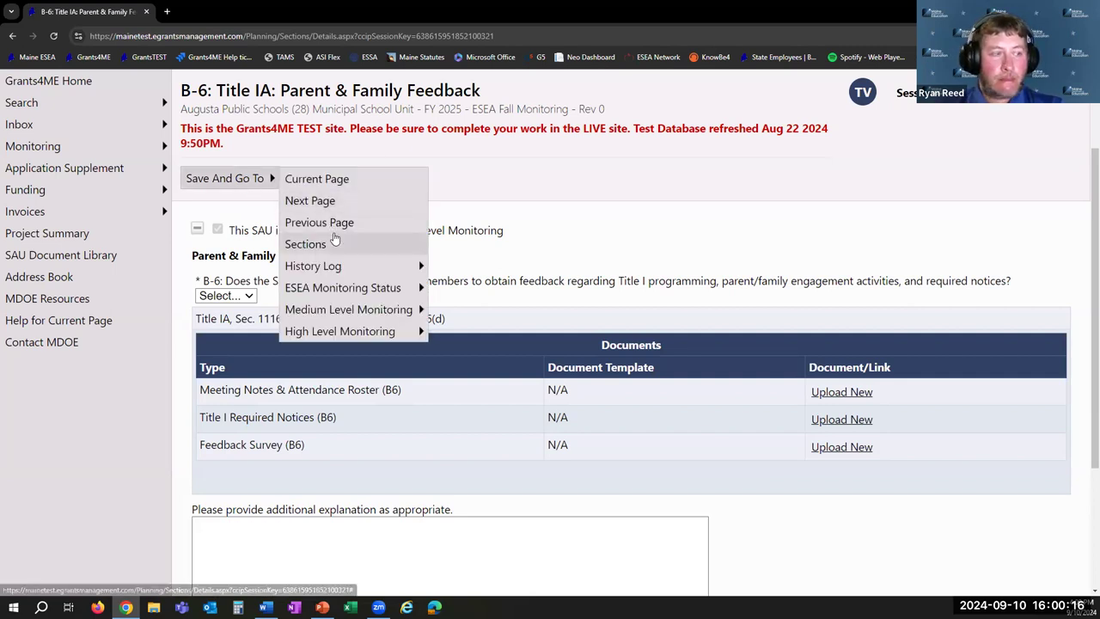
pyautogui.click(336, 243)
pyautogui.click(239, 263)
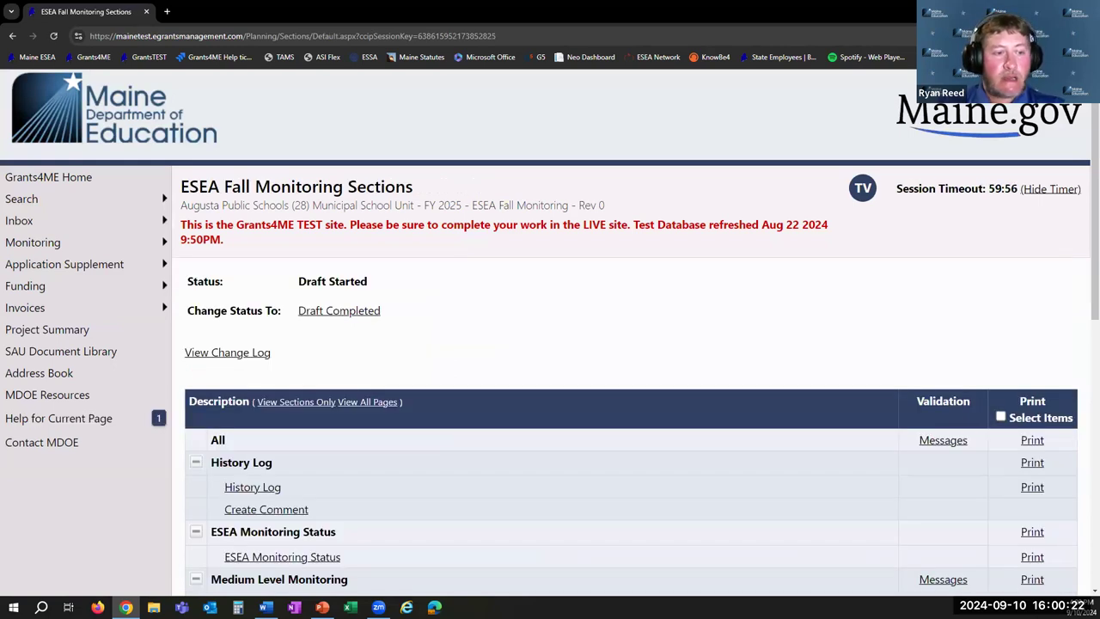
pyautogui.scroll(-1, 607, 346)
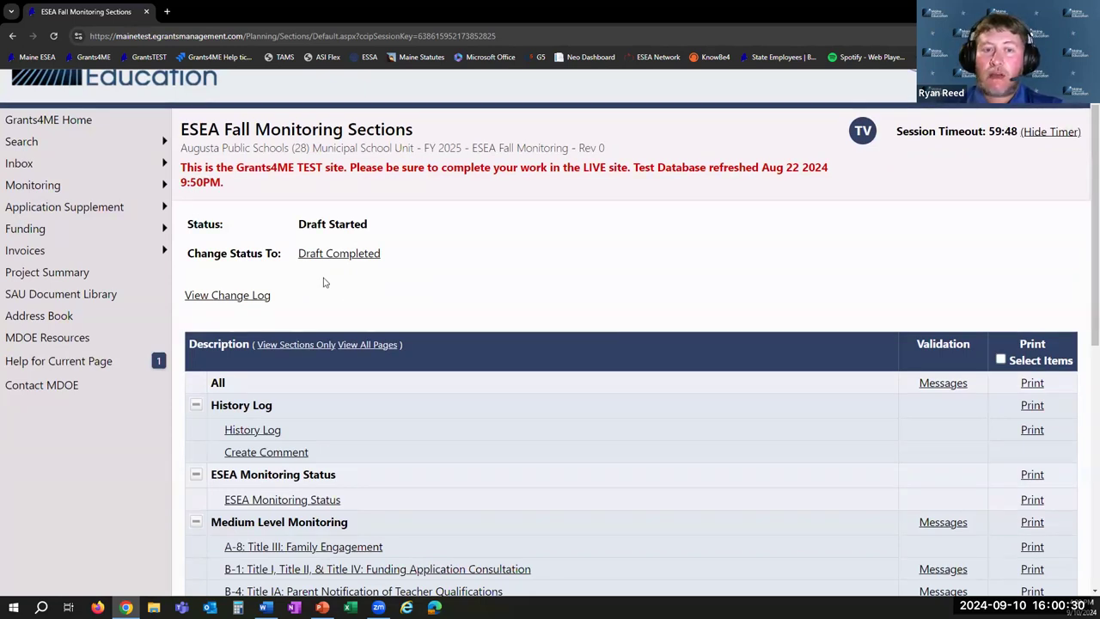
# Step: Open Acton Public Schools' FY 2025 ESEA Fall Monitoring instrument and change its status to LEA Results Review Started
pyautogui.moveTo(328, 263)
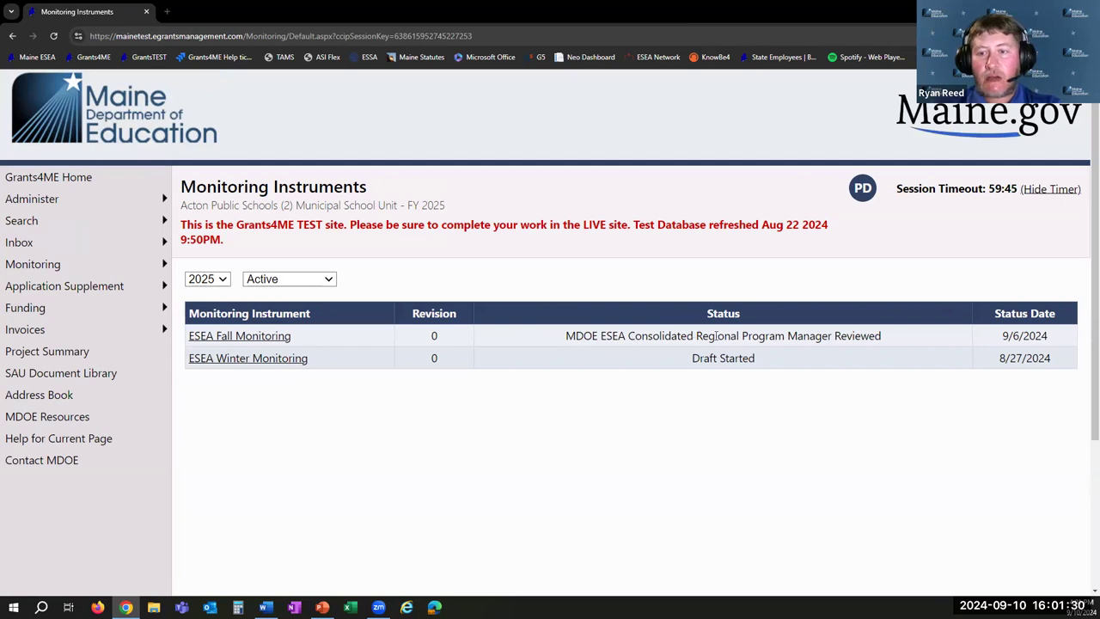
pyautogui.click(255, 342)
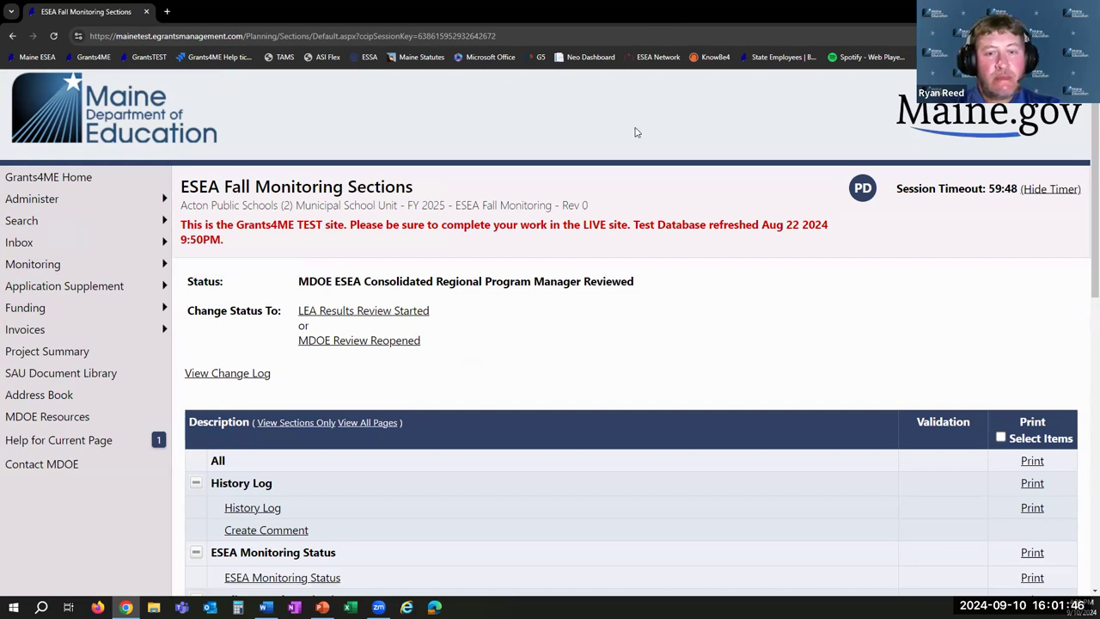
pyautogui.click(349, 312)
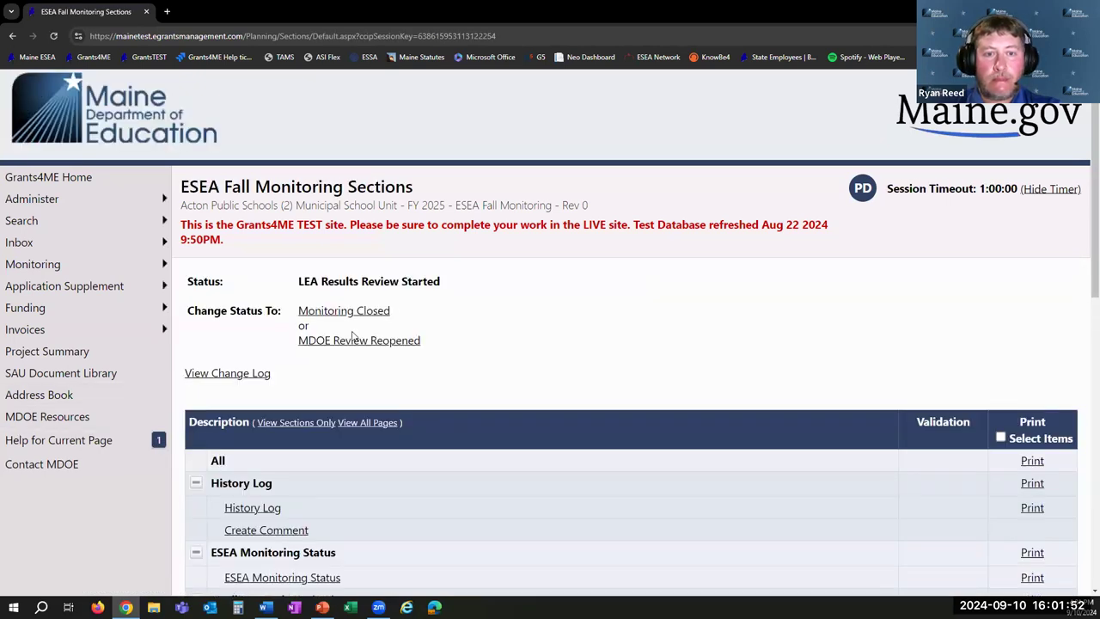
# Step: Locate the Monitoring Results section and review its Issue Review, LEA Response and MDOE Approval items
pyautogui.scroll(-1, 605, 359)
pyautogui.scroll(-4, 605, 361)
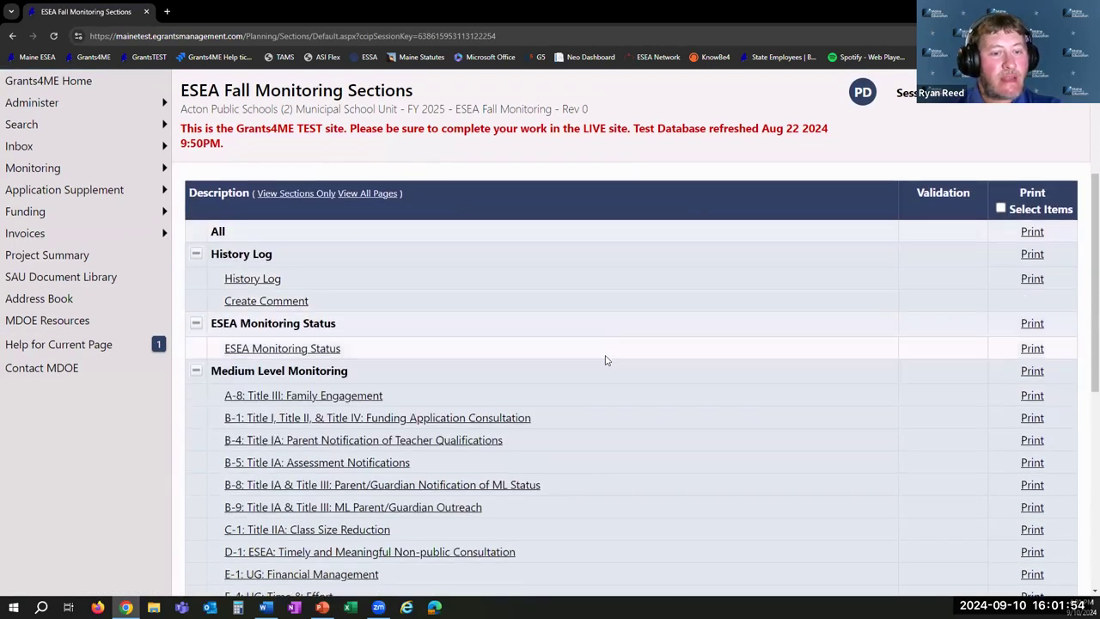
pyautogui.scroll(-3, 626, 361)
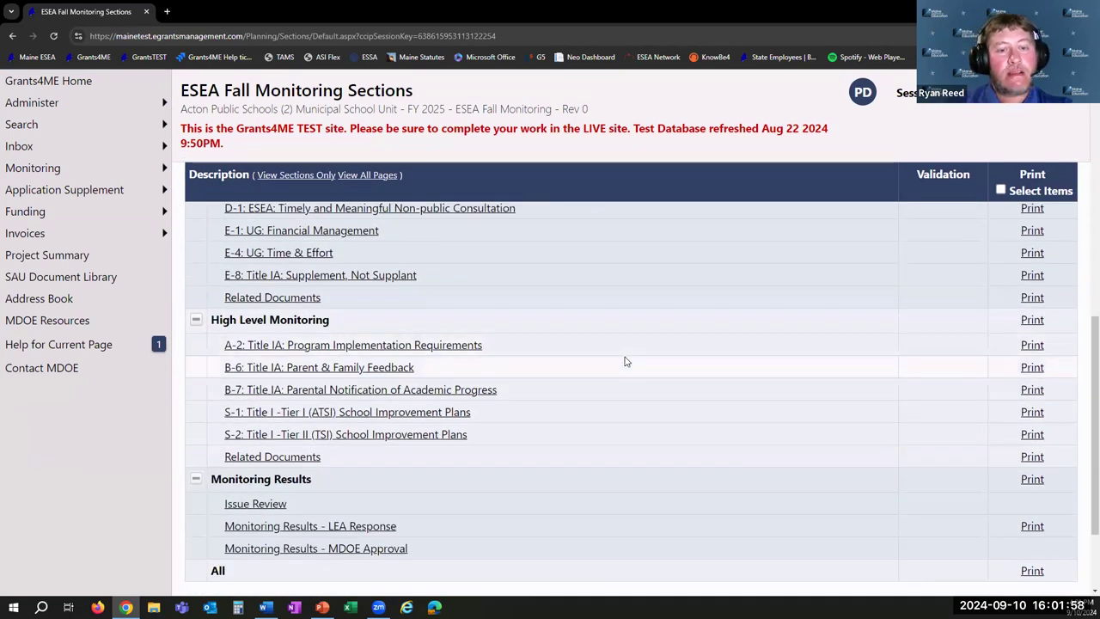
pyautogui.scroll(-1, 626, 361)
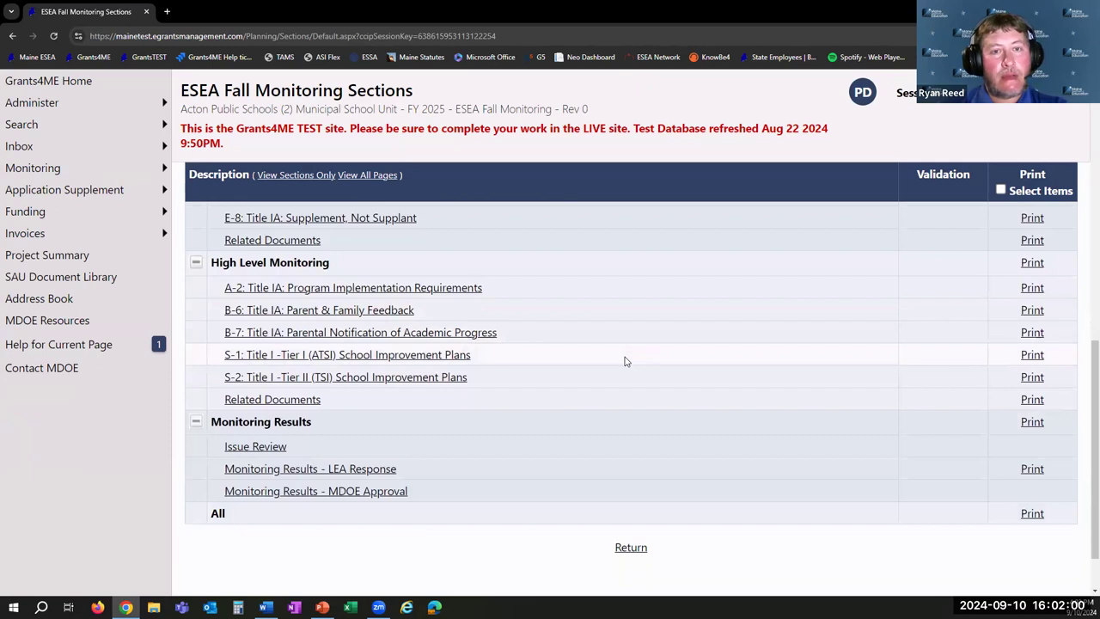
pyautogui.scroll(-1, 624, 362)
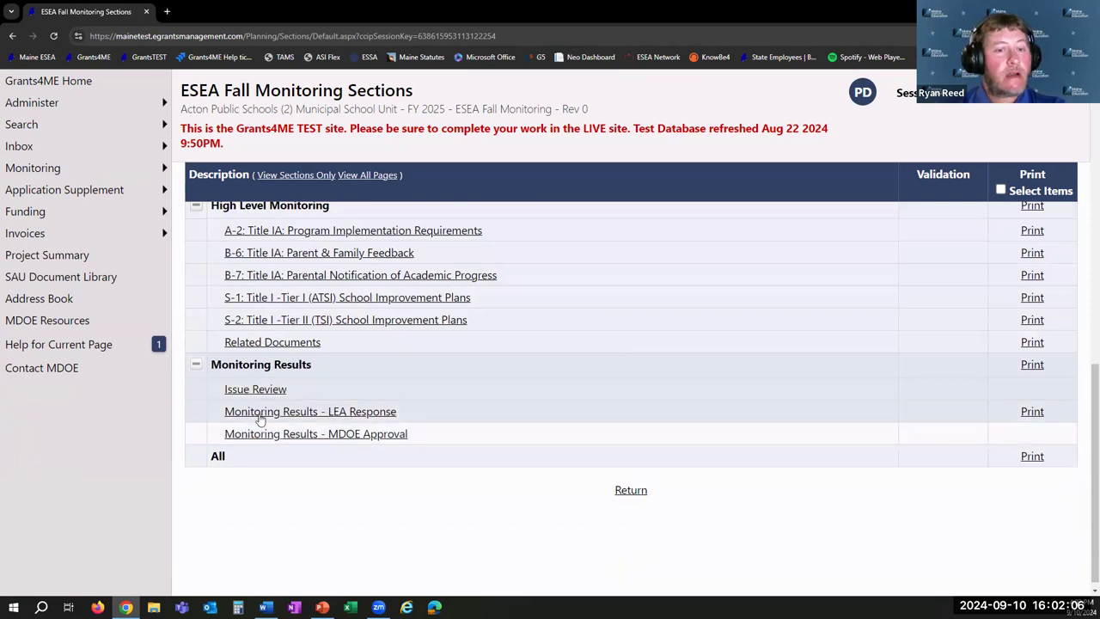
# Step: Open the Monitoring Results - LEA Response page and examine the rating summary for the medium and high level monitoring items
pyautogui.click(321, 412)
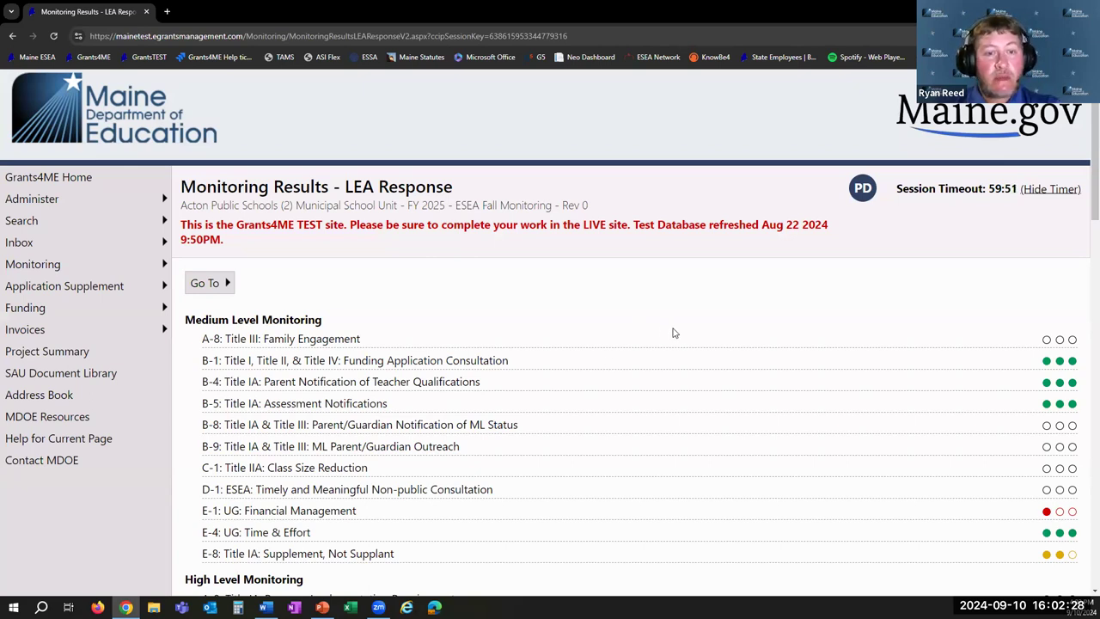
pyautogui.scroll(-1, 746, 347)
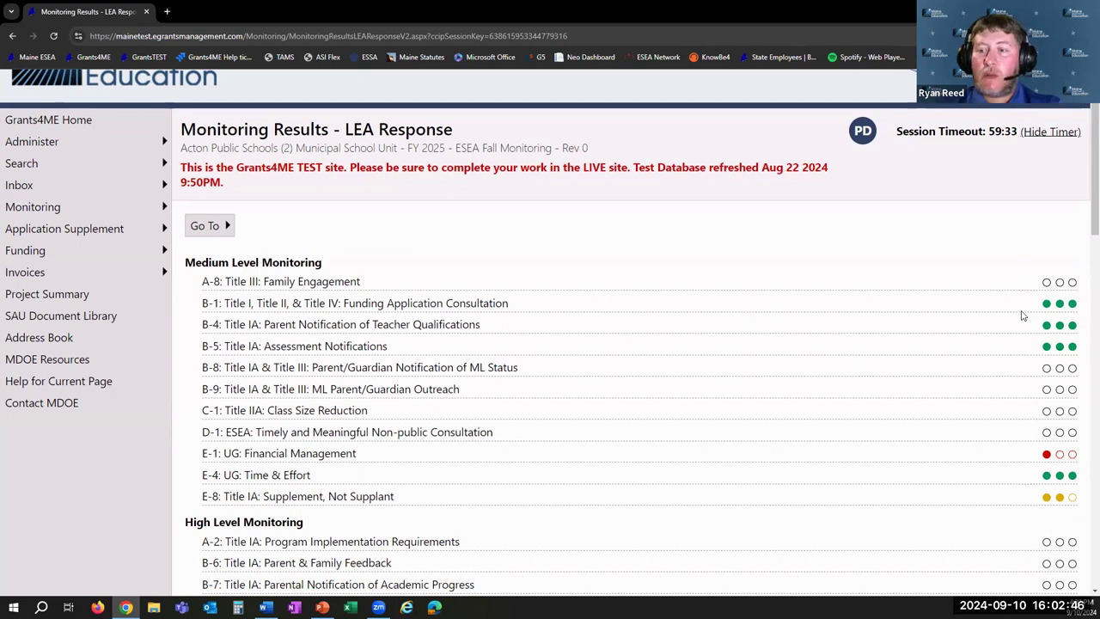
pyautogui.scroll(-1, 852, 355)
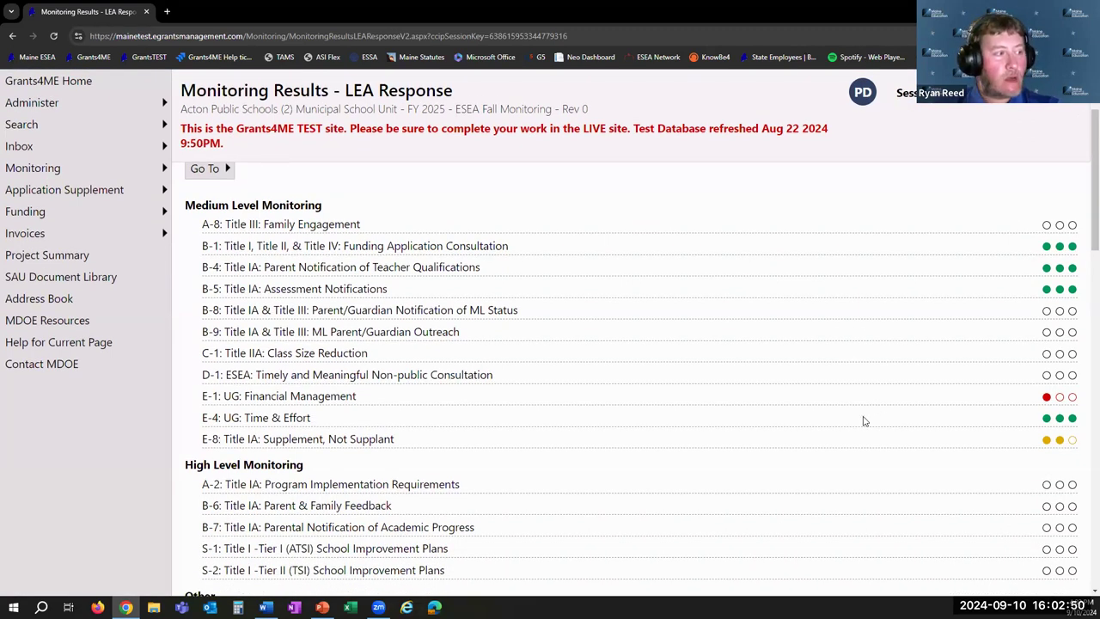
pyautogui.scroll(-5, 648, 378)
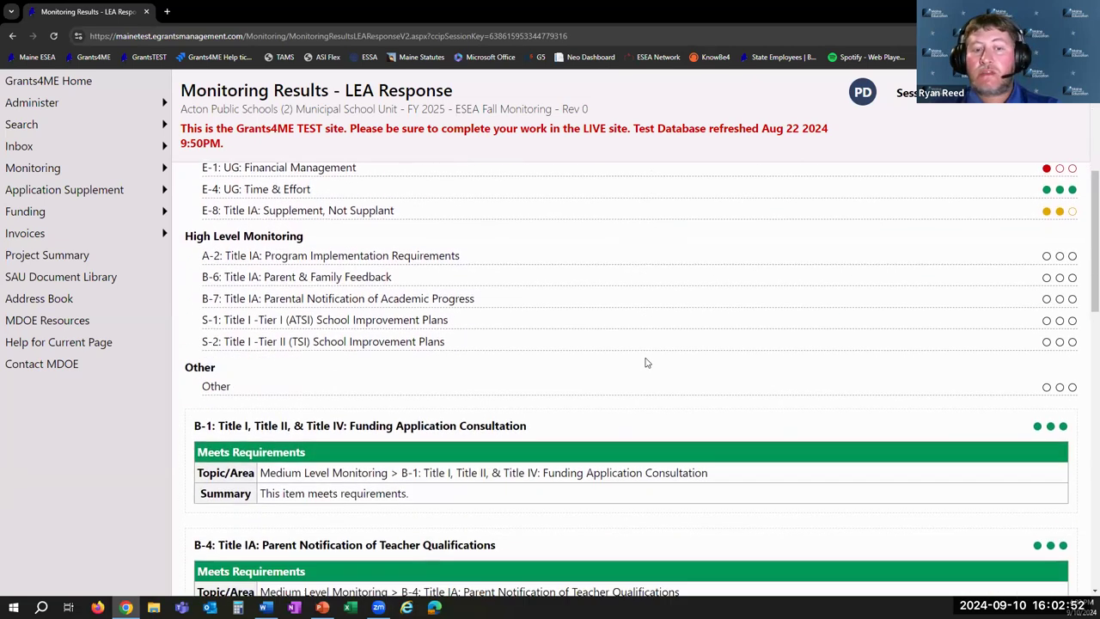
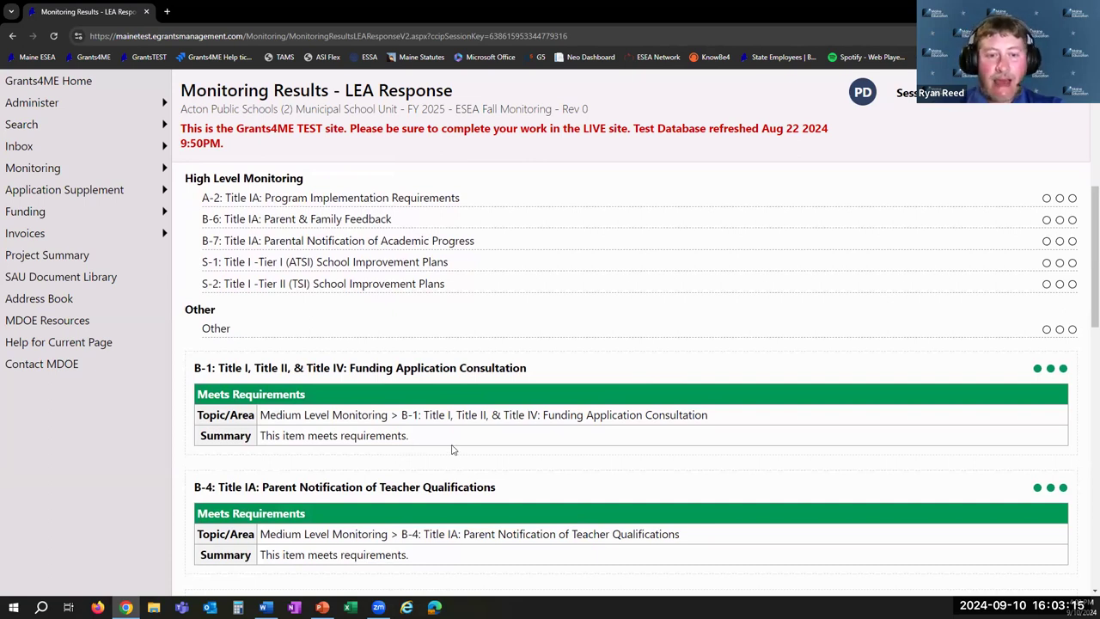
# Step: Review the individual item results through E-1: UG: Financial Management, including its topic, point of contact and required action
pyautogui.scroll(-2, 501, 381)
pyautogui.scroll(-2, 496, 377)
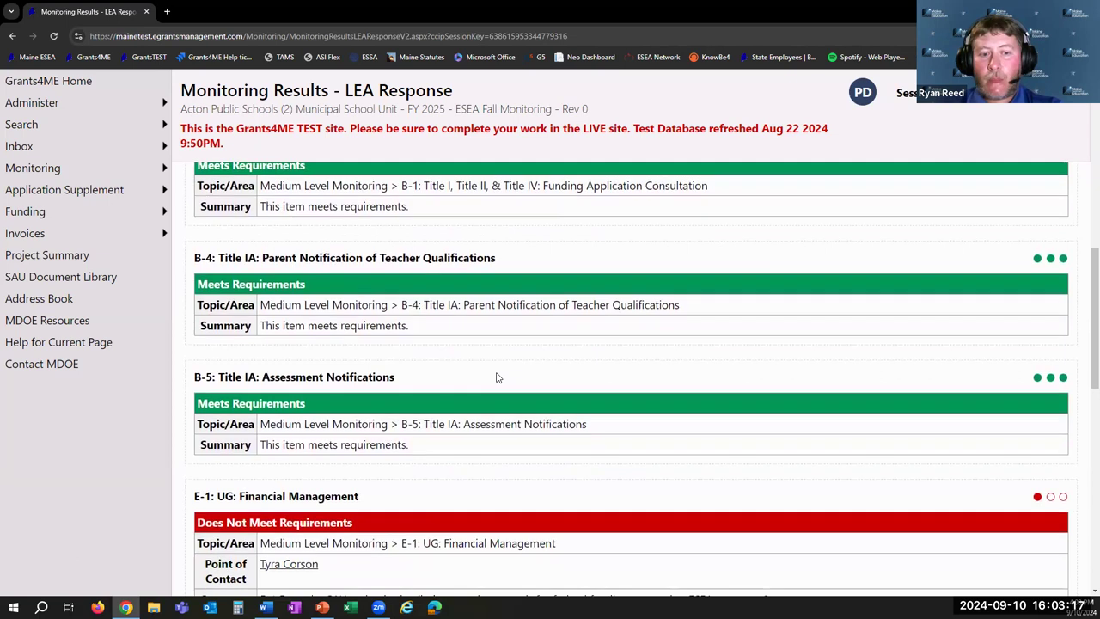
pyautogui.scroll(-2, 496, 376)
pyautogui.scroll(-1, 495, 376)
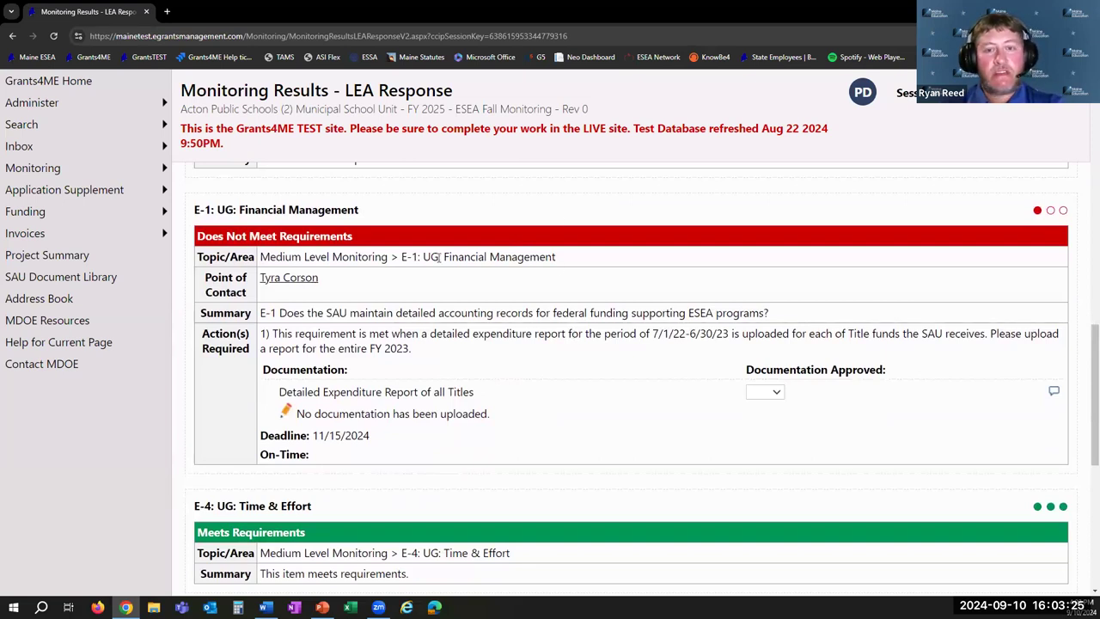
pyautogui.moveTo(395, 251); pyautogui.dragTo(560, 252)
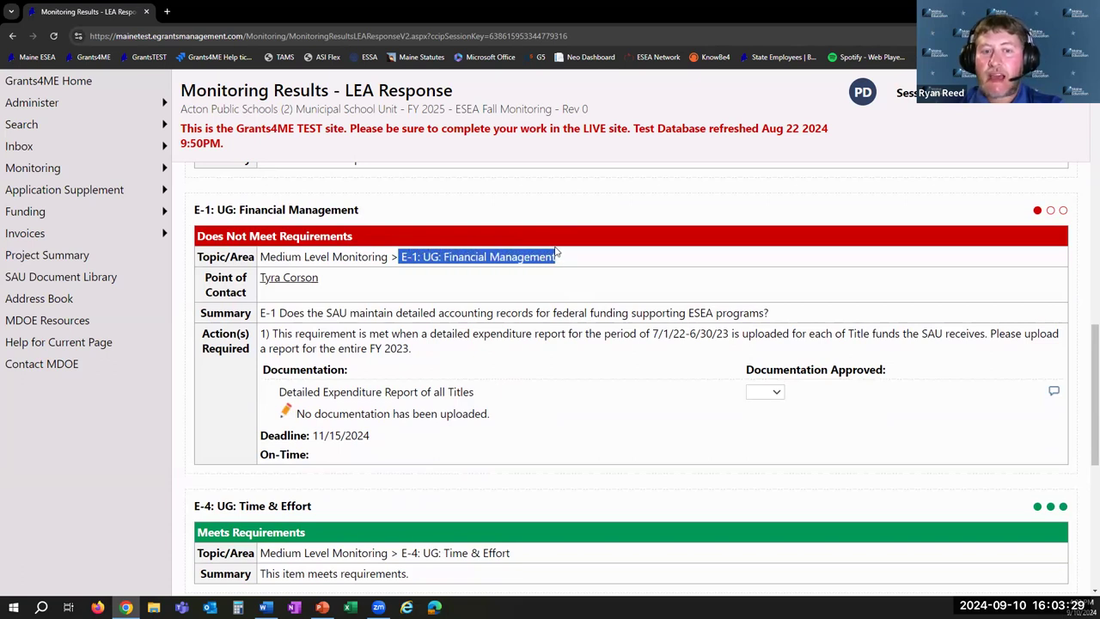
pyautogui.click(361, 289)
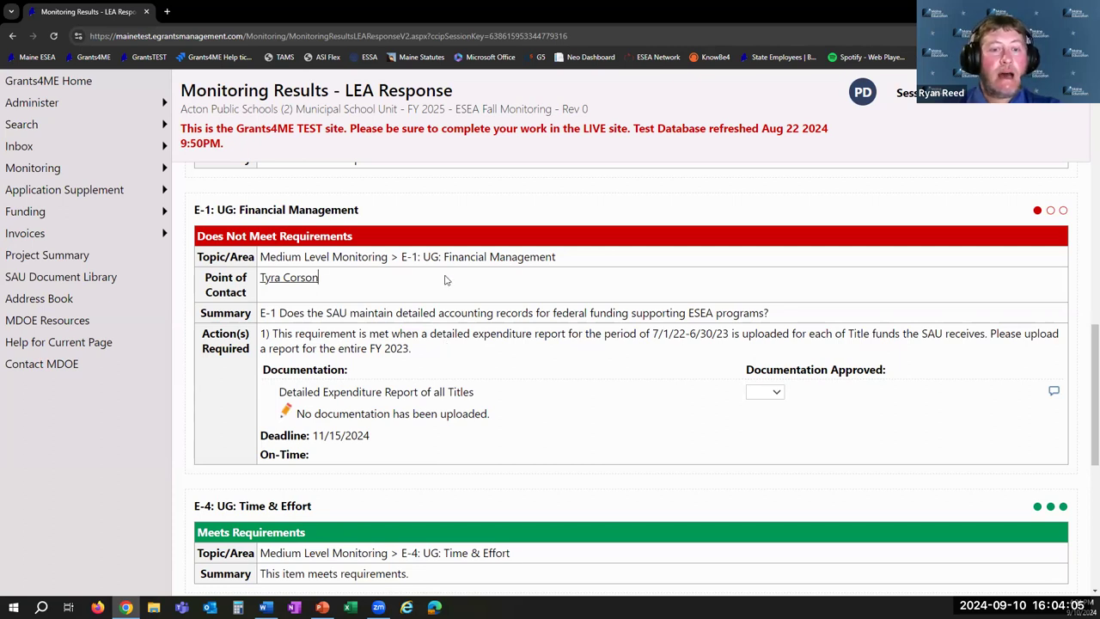
# Step: Upload TEST Expenditure Reports.xlsx as "Test" for E-1's Detailed Expenditure Report of all Titles and check its deadline and on-time entries
pyautogui.click(286, 414)
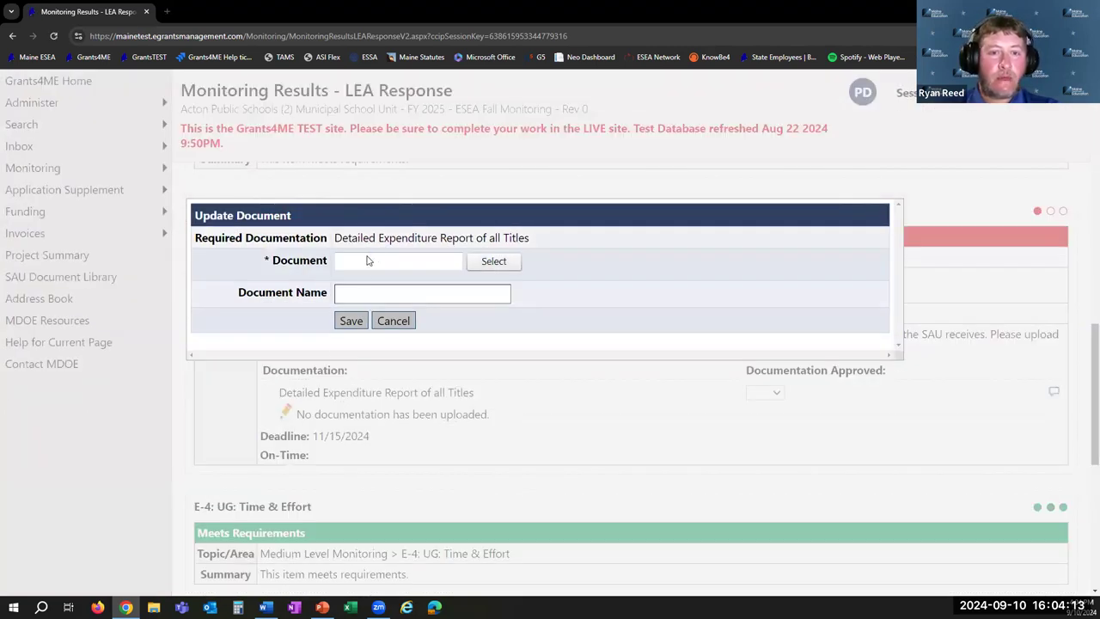
pyautogui.click(368, 261)
pyautogui.click(176, 115)
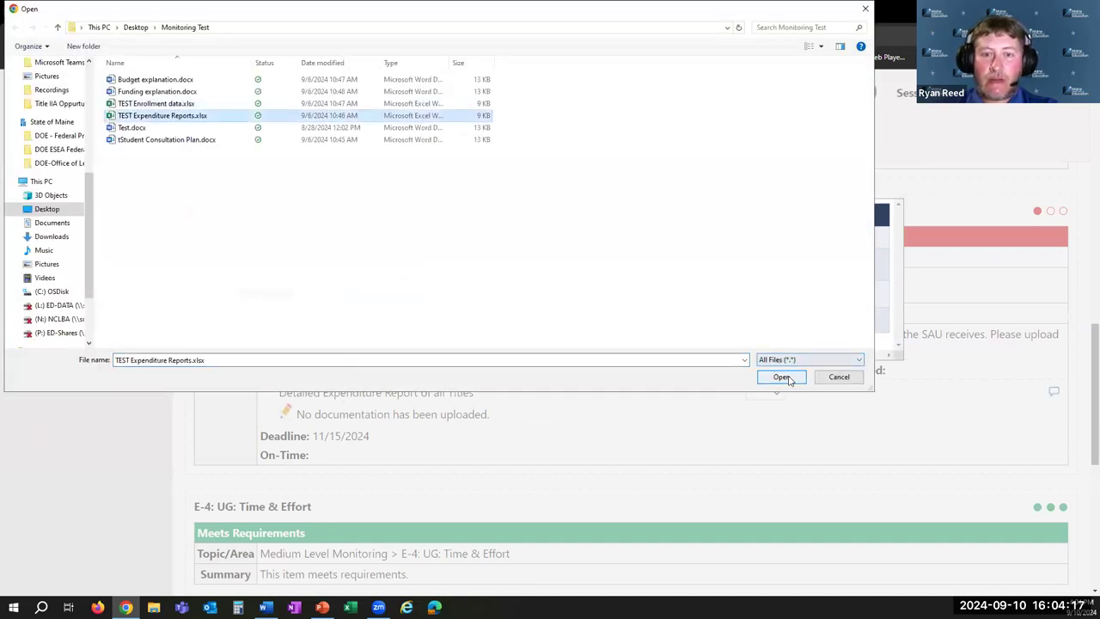
pyautogui.click(366, 292)
pyautogui.write('Test')
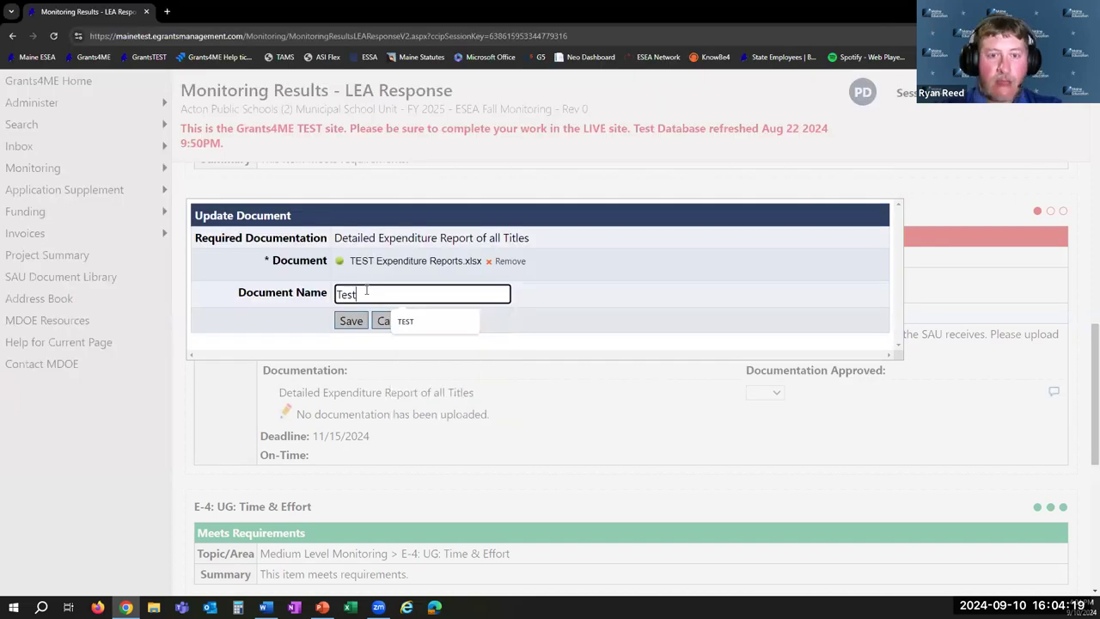
pyautogui.click(355, 321)
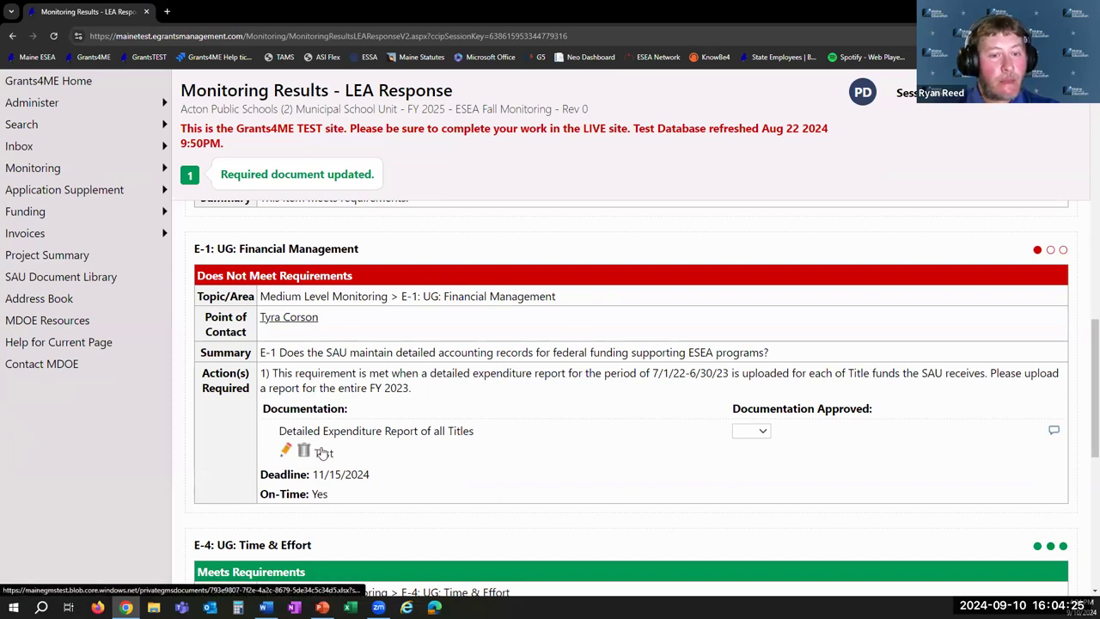
pyautogui.moveTo(371, 475); pyautogui.dragTo(307, 474)
pyautogui.scroll(-1, 361, 465)
pyautogui.moveTo(352, 442); pyautogui.dragTo(317, 442)
pyautogui.click(343, 444)
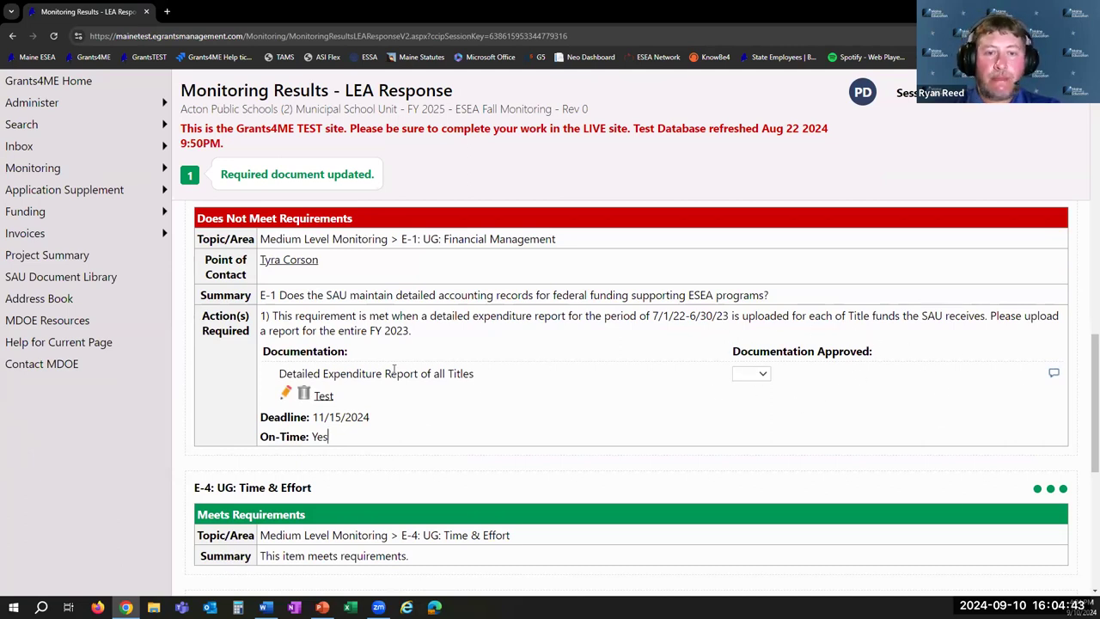
# Step: Confirm the SAU's acknowledgement of the Department's recommendation for E-8: Title IA: Supplement, Not Supplant, check its on-time entry and leave the page
pyautogui.scroll(-3, 423, 368)
pyautogui.scroll(-3, 423, 368)
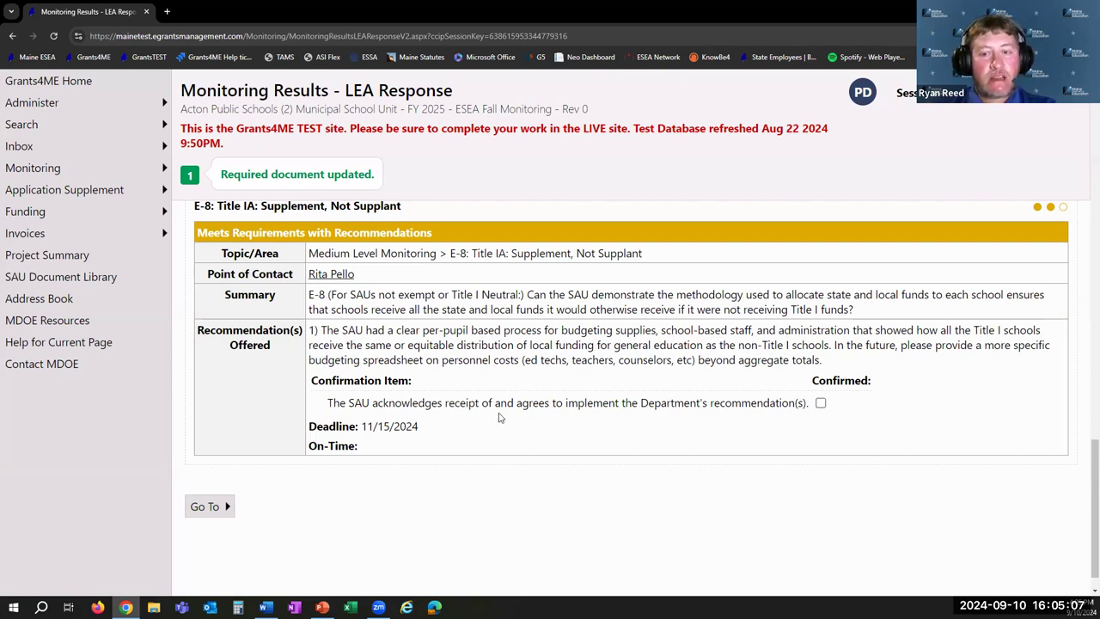
pyautogui.click(820, 404)
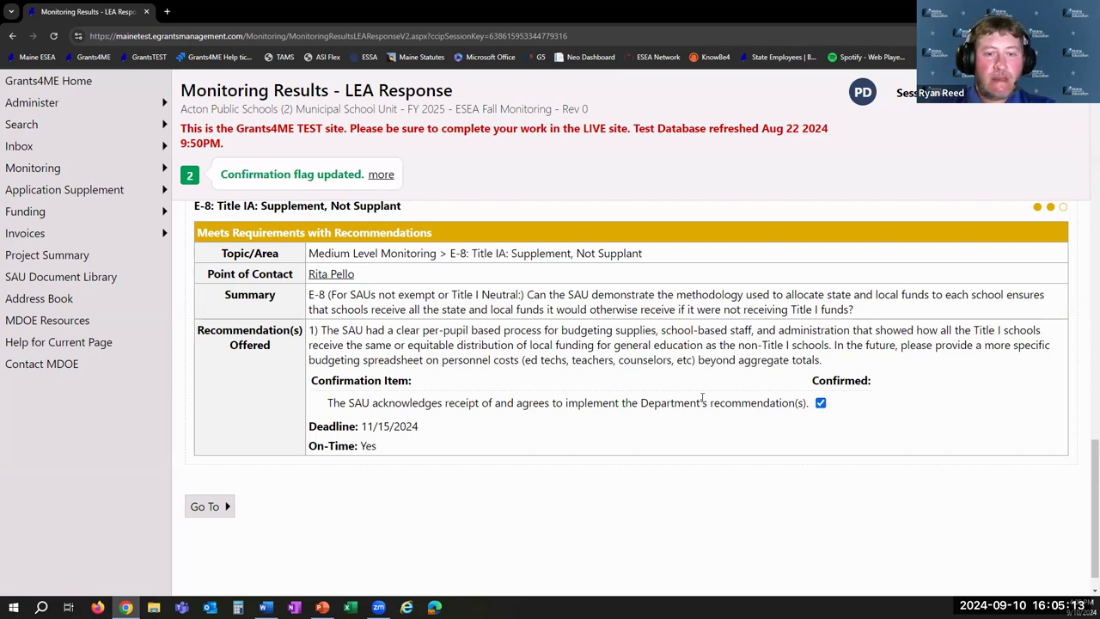
pyautogui.moveTo(374, 446); pyautogui.dragTo(310, 446)
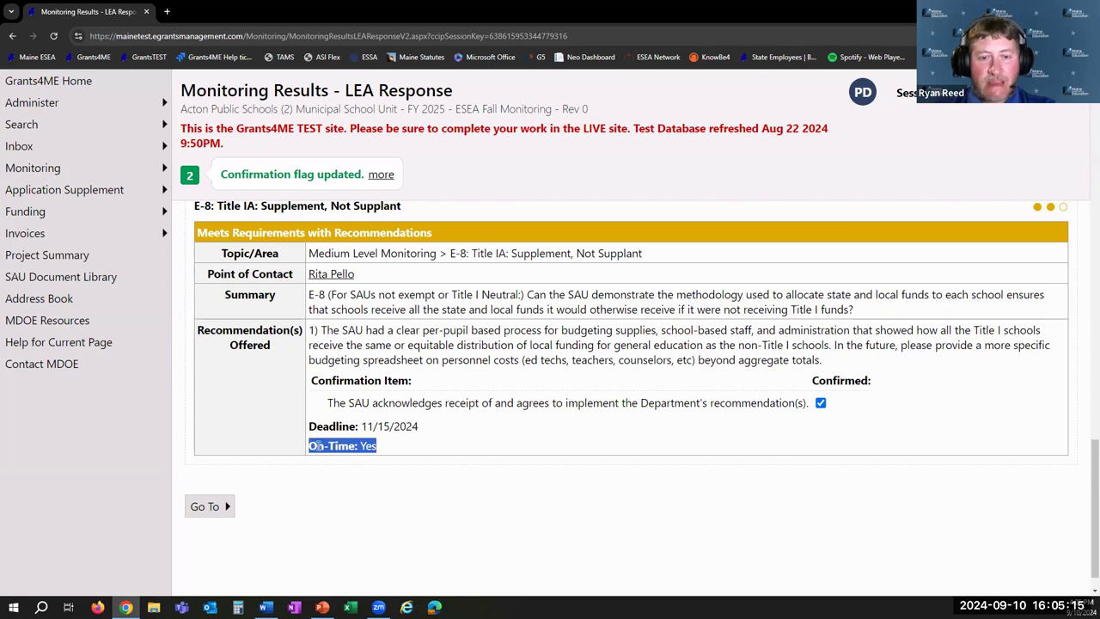
pyautogui.click(358, 499)
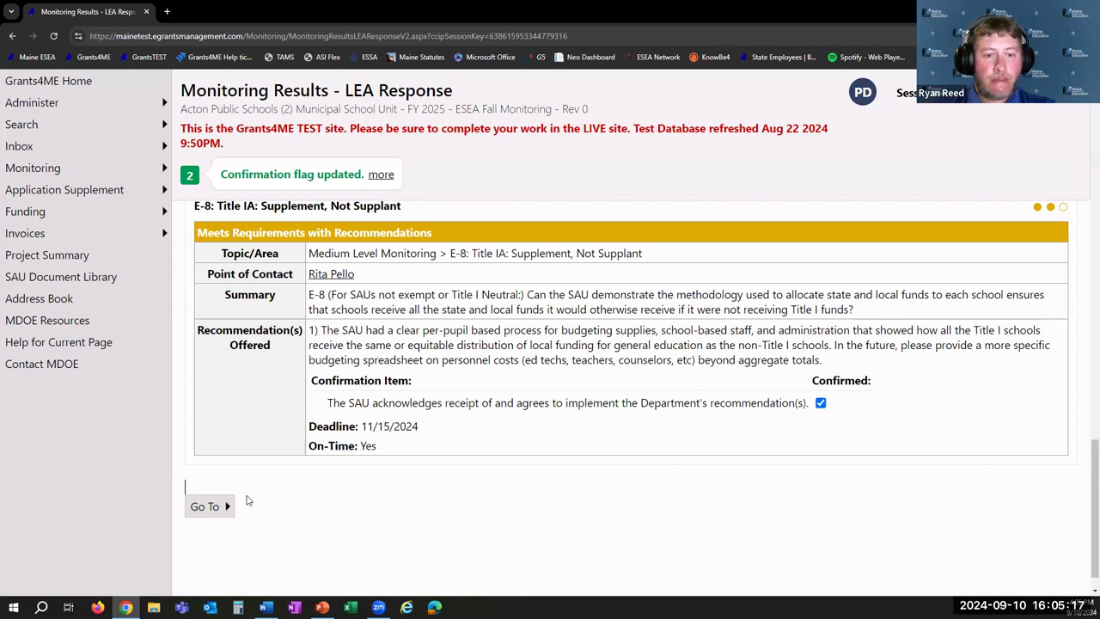
pyautogui.click(219, 506)
pyautogui.click(261, 464)
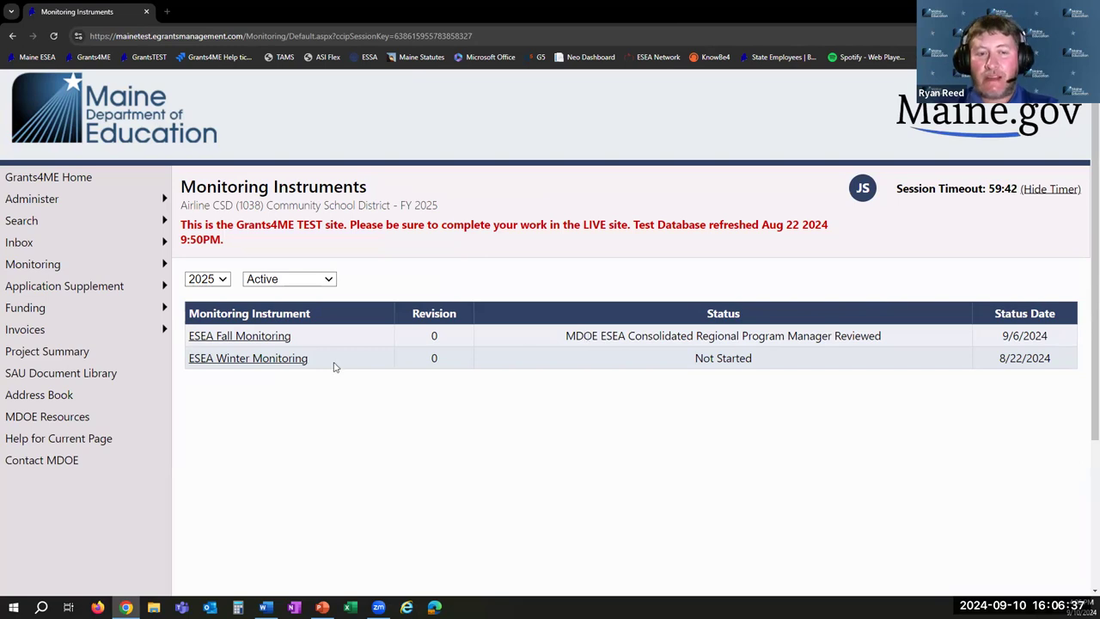
# Step: Open Airline CSD's FY 2025 ESEA Fall Monitoring instrument and change its status to LEA Results Review Started
pyautogui.click(262, 338)
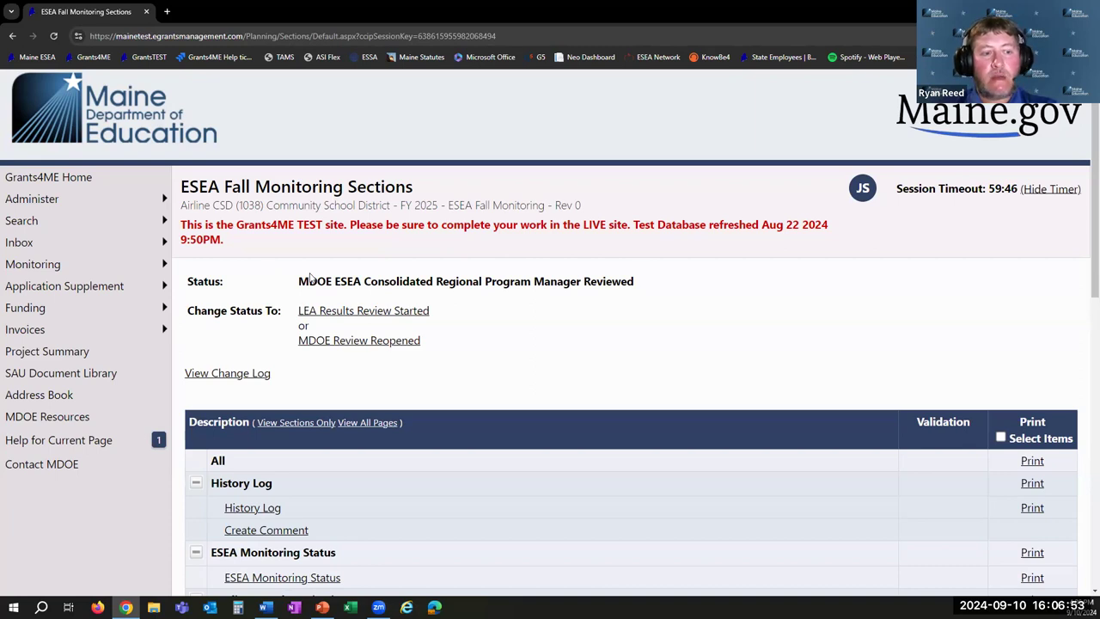
pyautogui.click(378, 312)
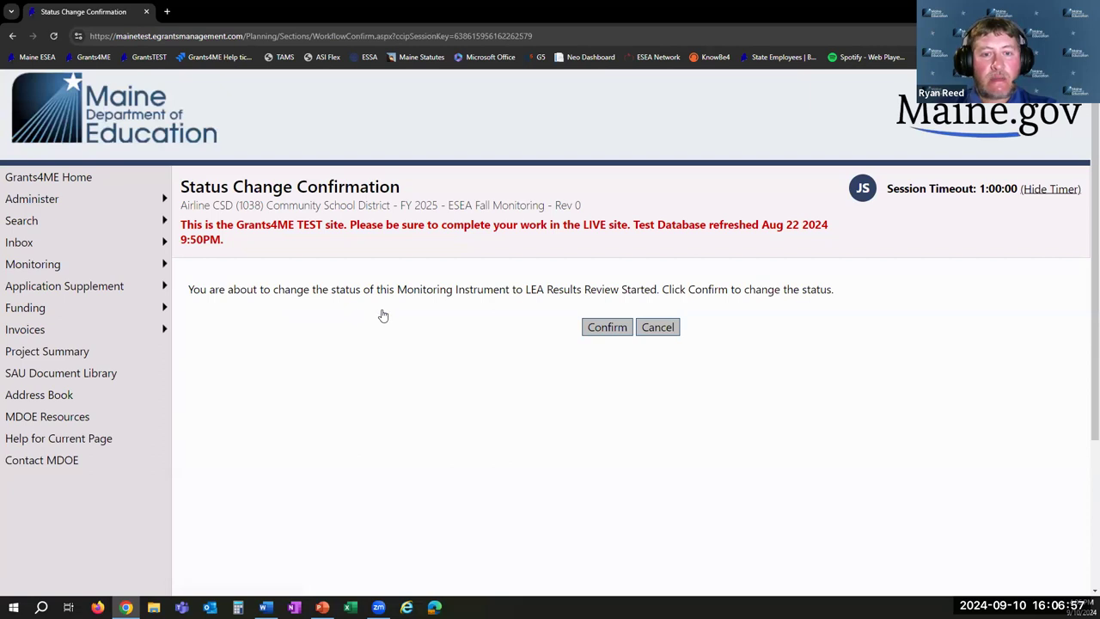
pyautogui.click(607, 329)
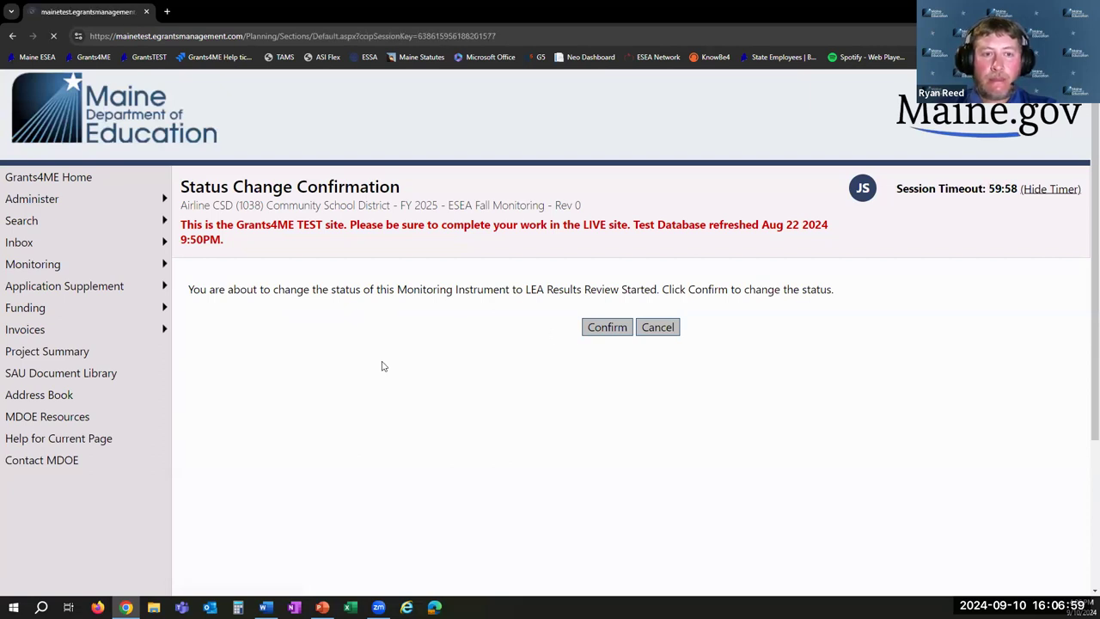
# Step: Open Airline CSD's Monitoring Results - LEA Response page and review the rating summary and results through item B-1
pyautogui.scroll(-5, 380, 366)
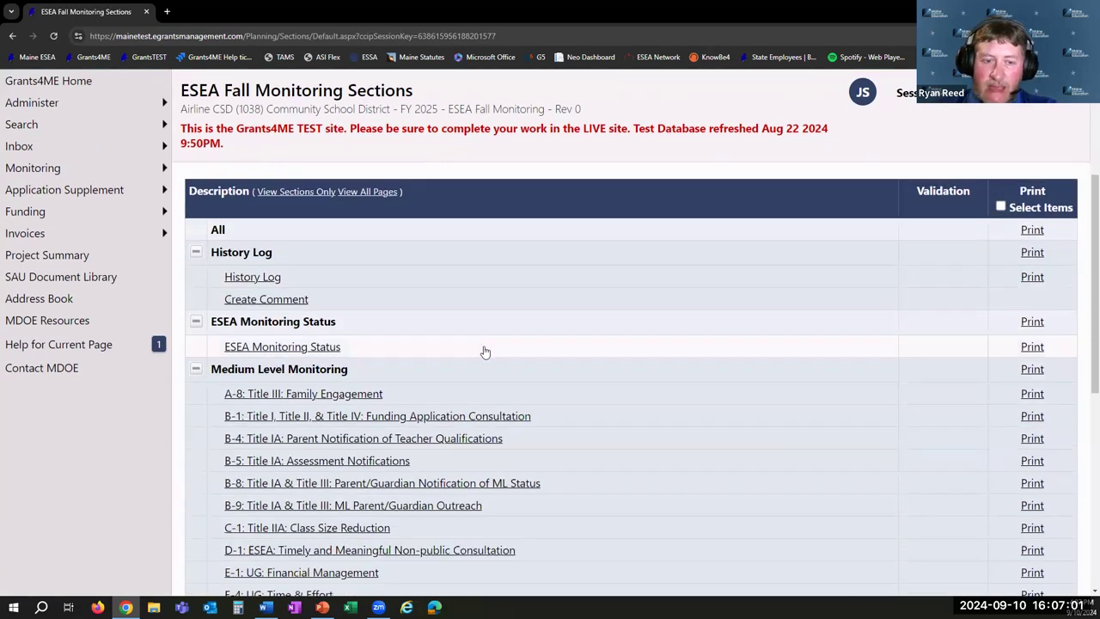
pyautogui.scroll(-3, 507, 346)
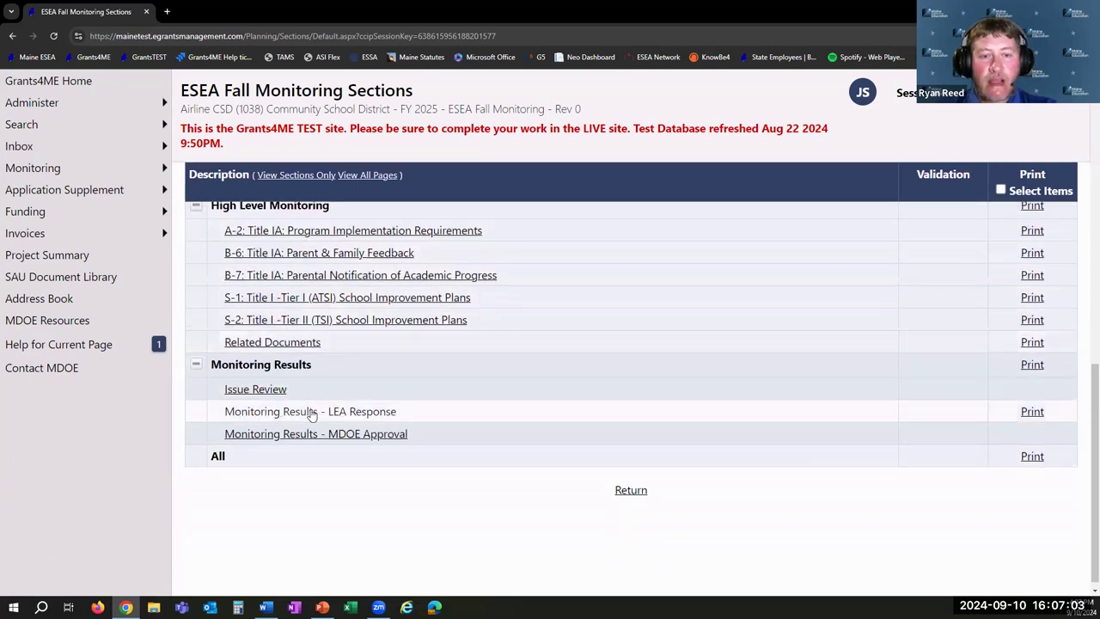
pyautogui.click(311, 411)
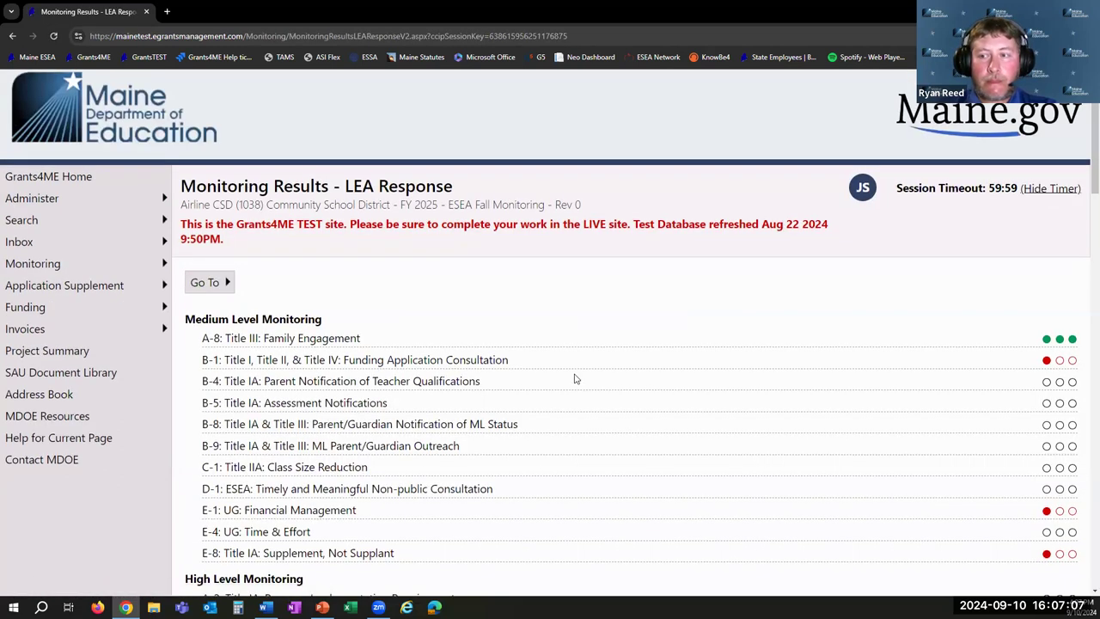
pyautogui.scroll(-3, 575, 378)
pyautogui.scroll(-1, 575, 378)
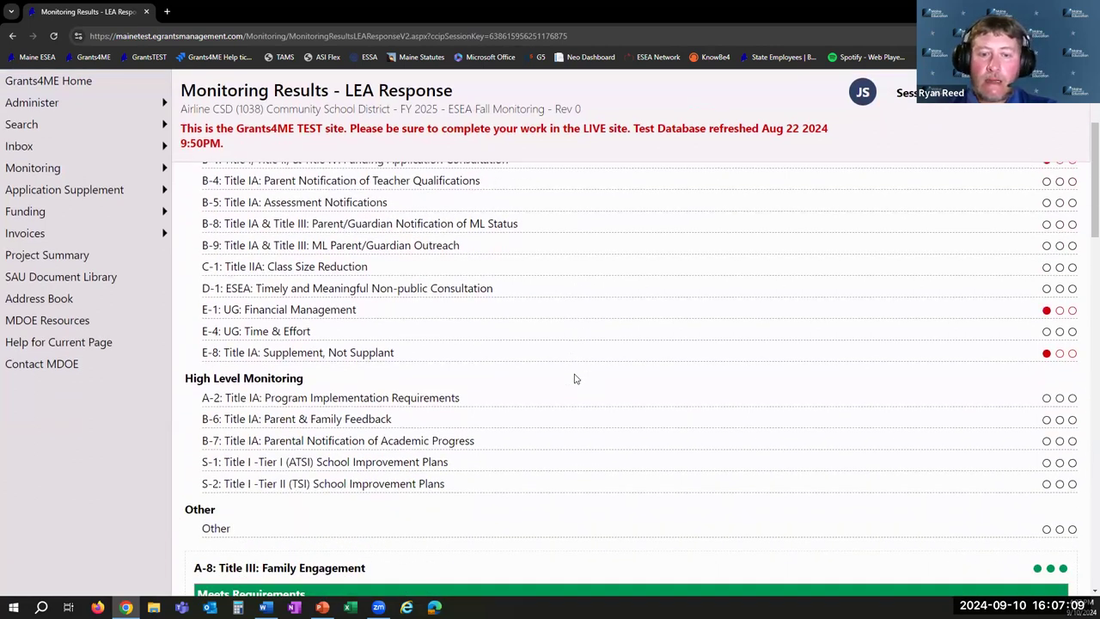
pyautogui.scroll(-6, 647, 387)
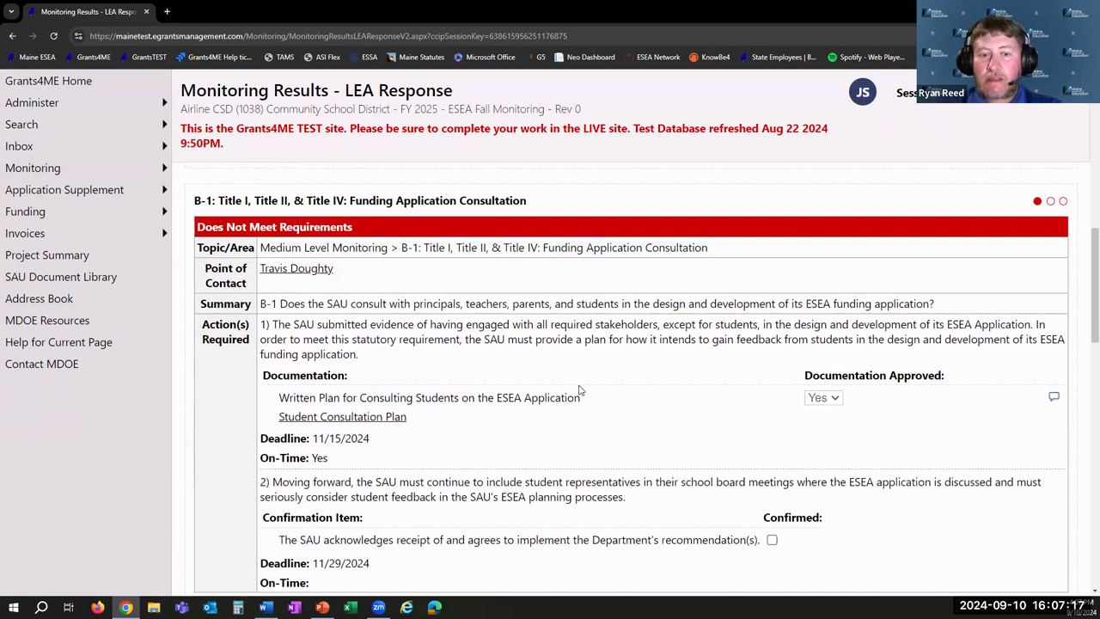
# Step: Check B-1's Student Consultation Plan document and approval, and confirm the SAU's acknowledgement of the Department's recommendation in the second action
pyautogui.scroll(-1, 413, 430)
pyautogui.click(402, 360)
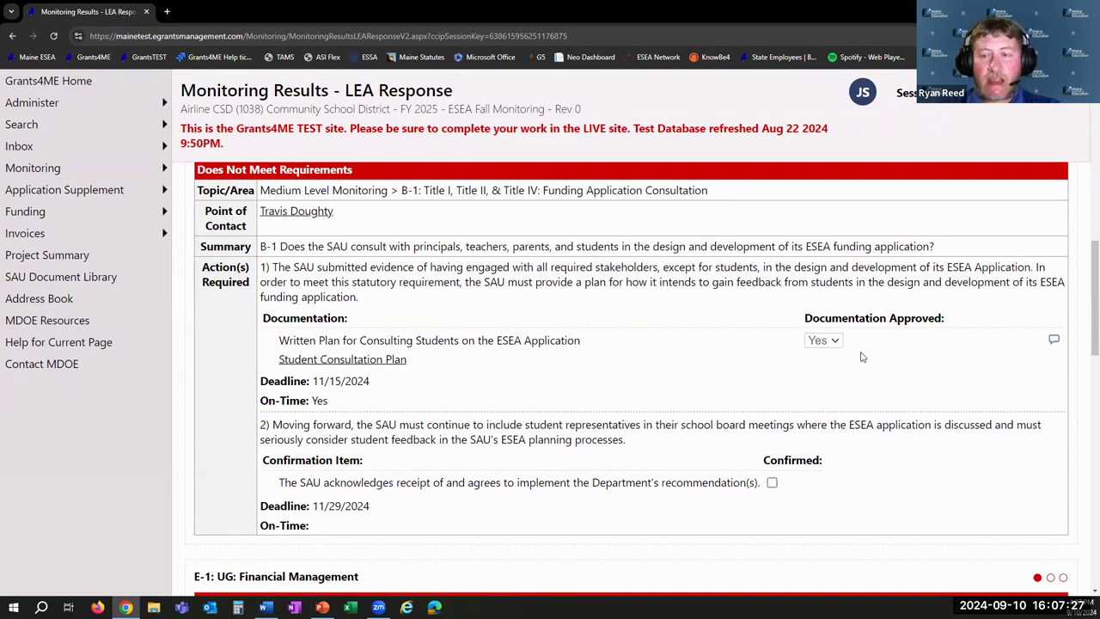
pyautogui.scroll(-2, 863, 354)
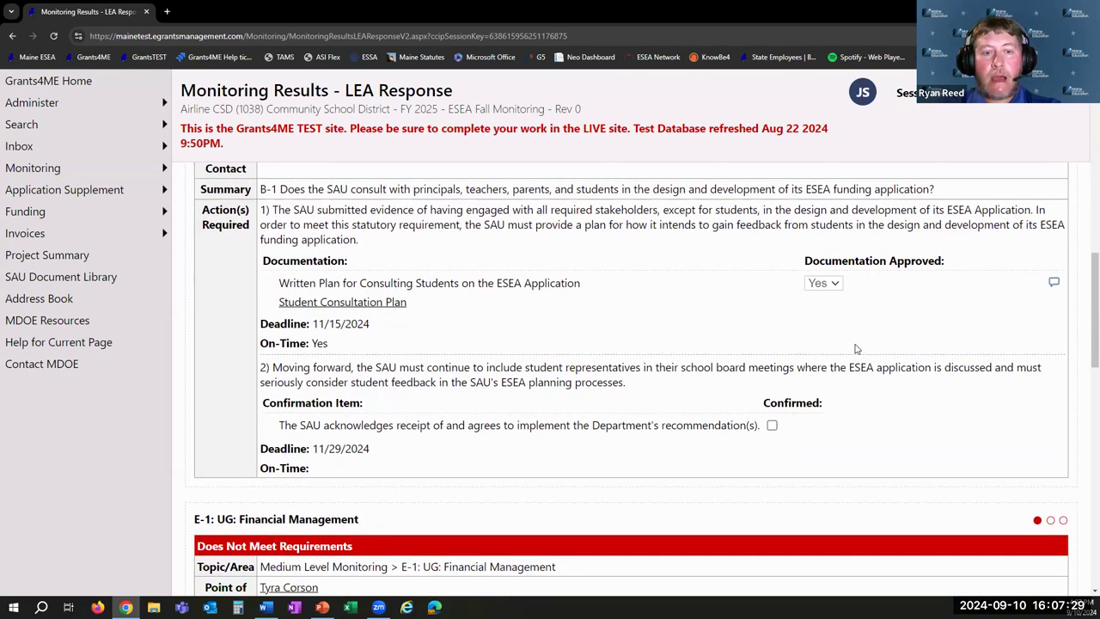
pyautogui.scroll(-1, 788, 348)
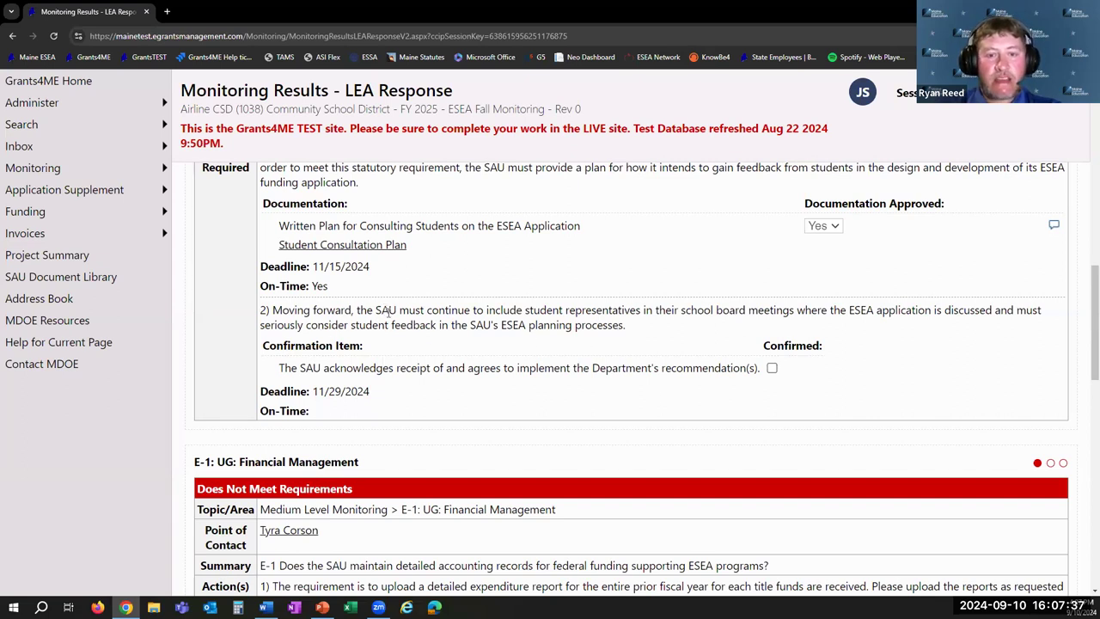
pyautogui.click(772, 369)
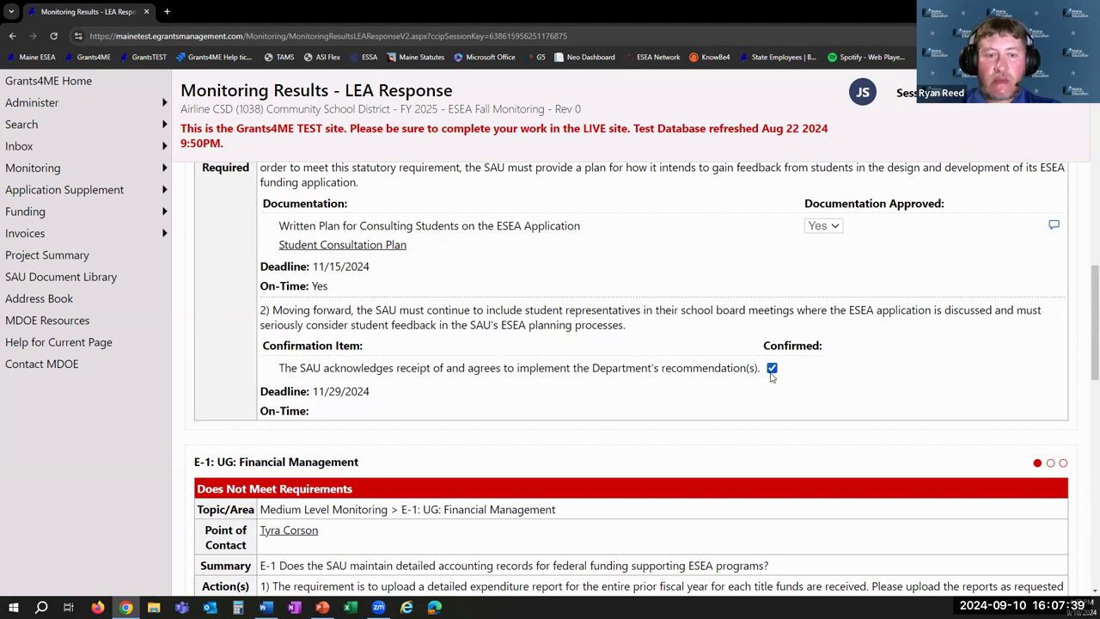
# Step: Examine E-1: UG: Financial Management's required actions, submitted expenditure report and requested Title IA, IIA and IVA FY 23 reports
pyautogui.scroll(-3, 626, 408)
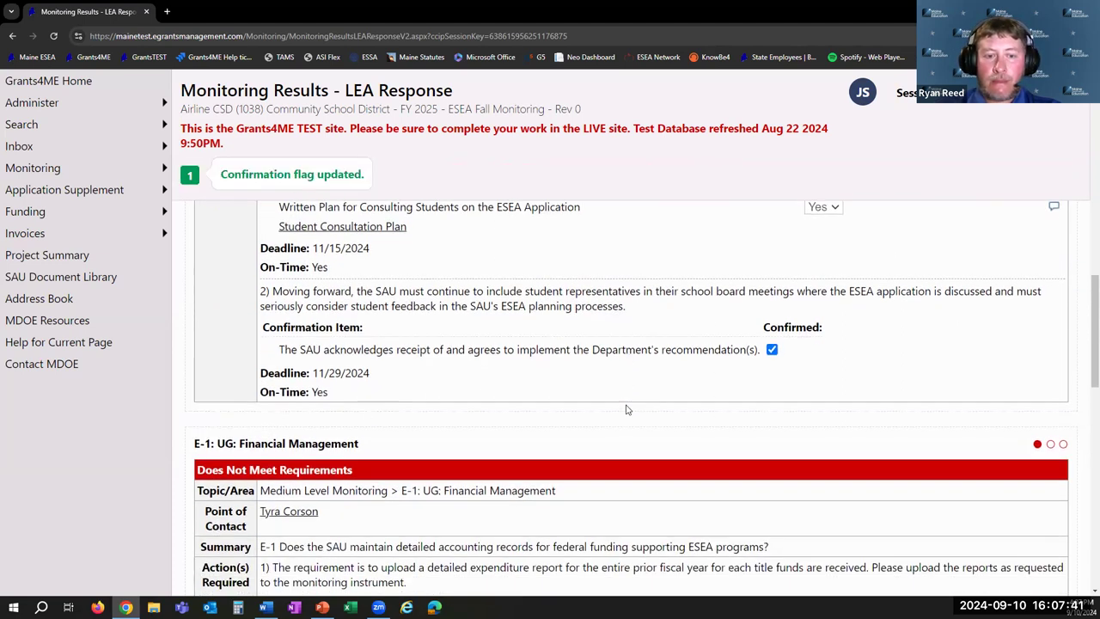
pyautogui.scroll(-3, 626, 409)
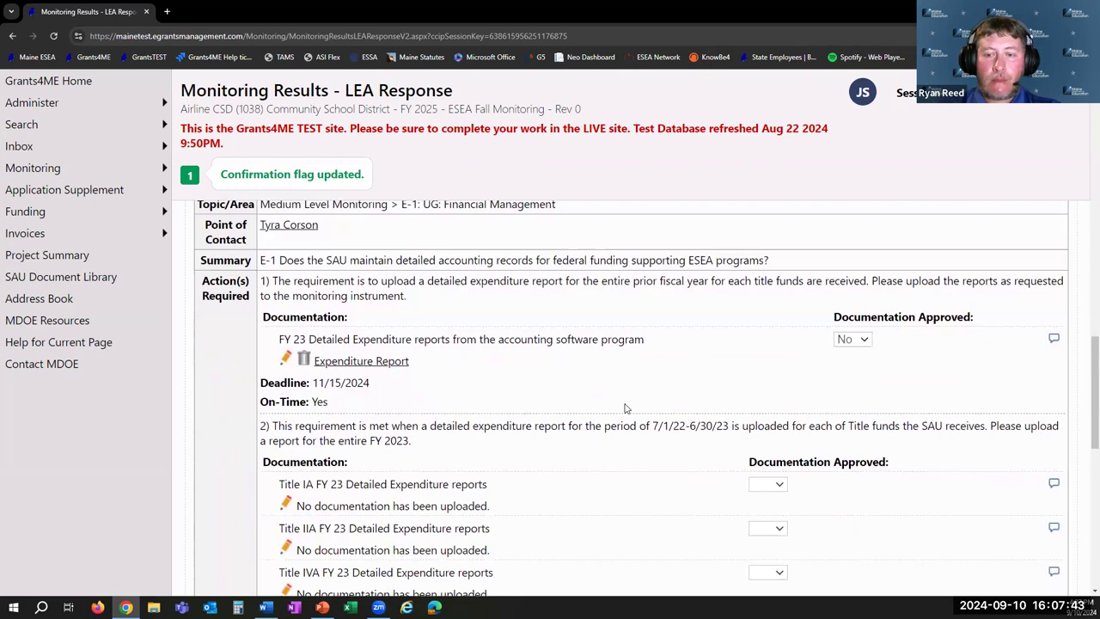
pyautogui.scroll(-1, 627, 410)
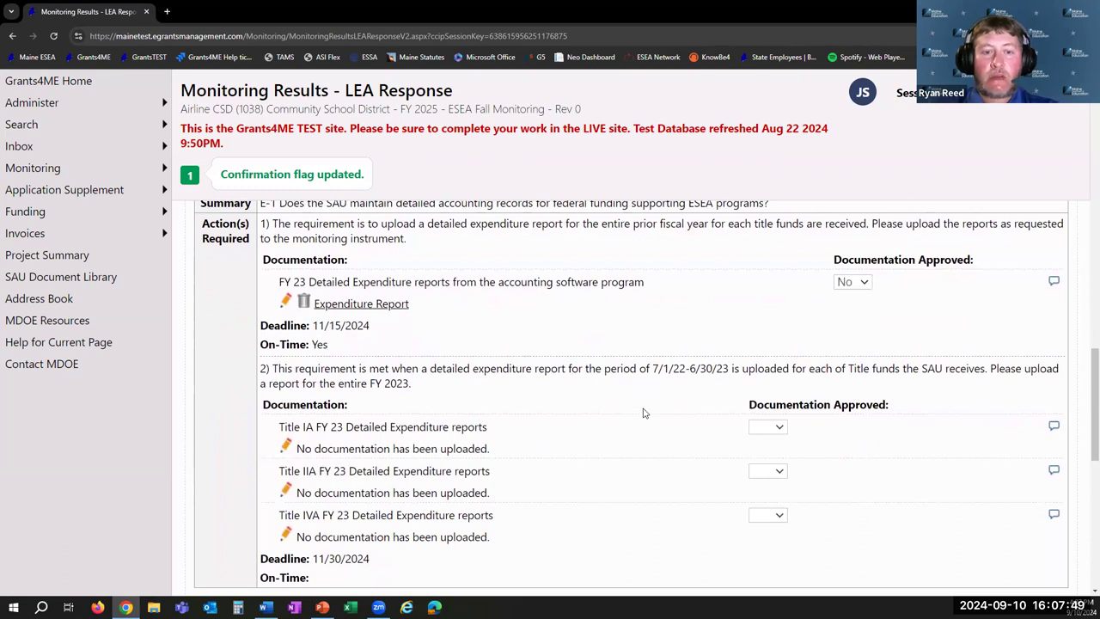
pyautogui.scroll(-1, 646, 444)
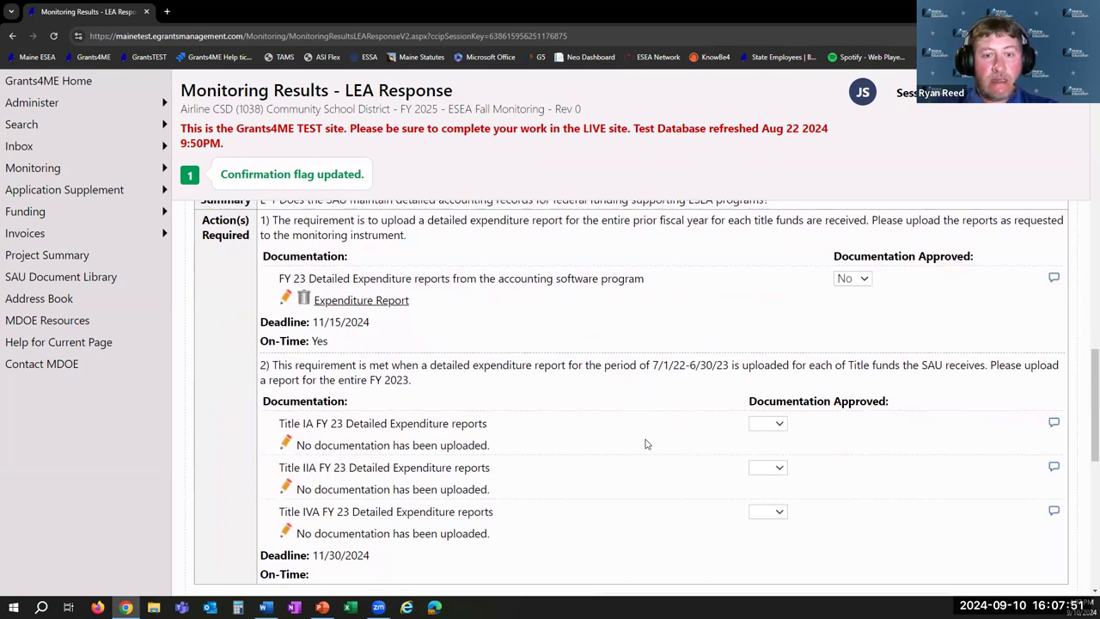
# Step: Compare E-1's first required action and uploaded expenditure report with the second action's request for separate Title IA, IIA and IVA FY 23 reports
pyautogui.scroll(-1, 646, 443)
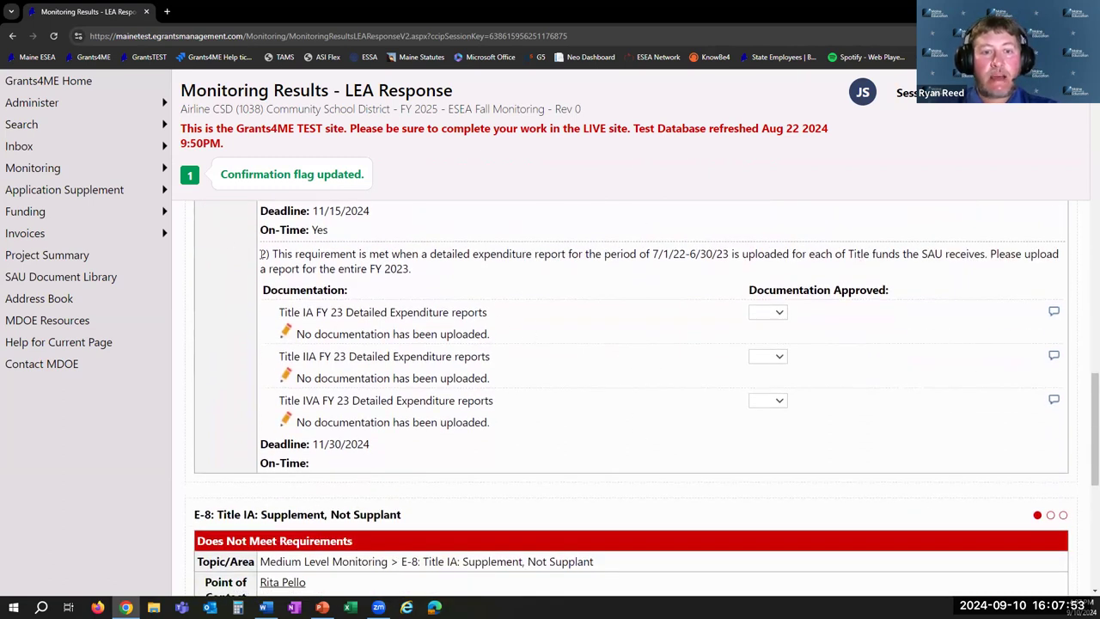
pyautogui.scroll(2, 605, 373)
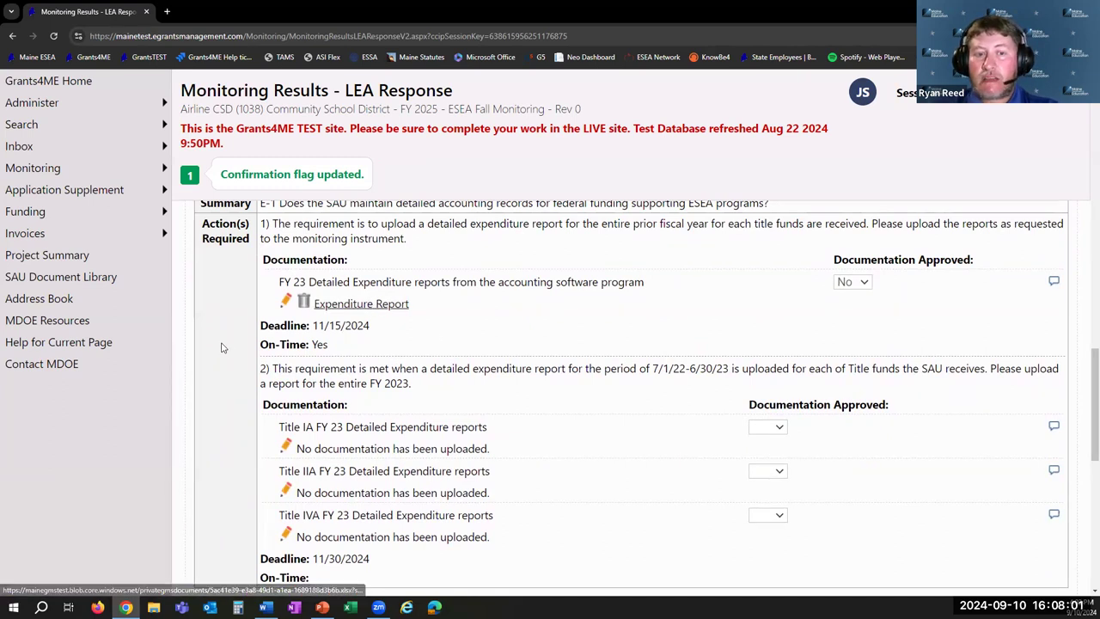
pyautogui.scroll(-2, 319, 364)
pyautogui.scroll(-1, 319, 365)
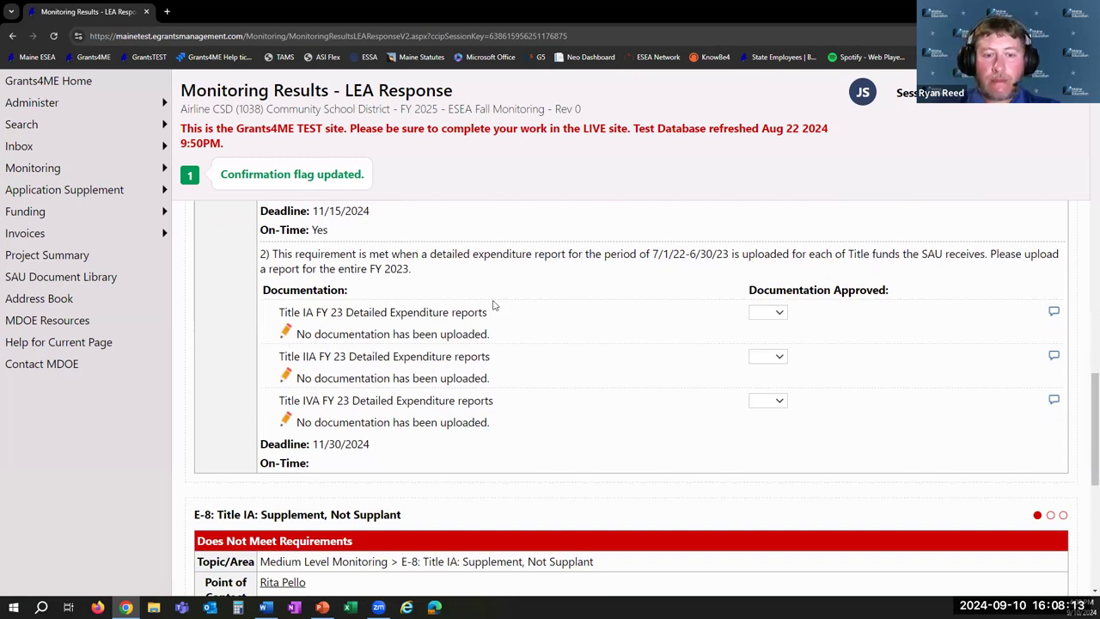
# Step: Review E-8: Title IA: Supplement, Not Supplant, covering its required action, the enrollment, funding and budget documents, and their approvals
pyautogui.scroll(-3, 492, 306)
pyautogui.scroll(-2, 492, 306)
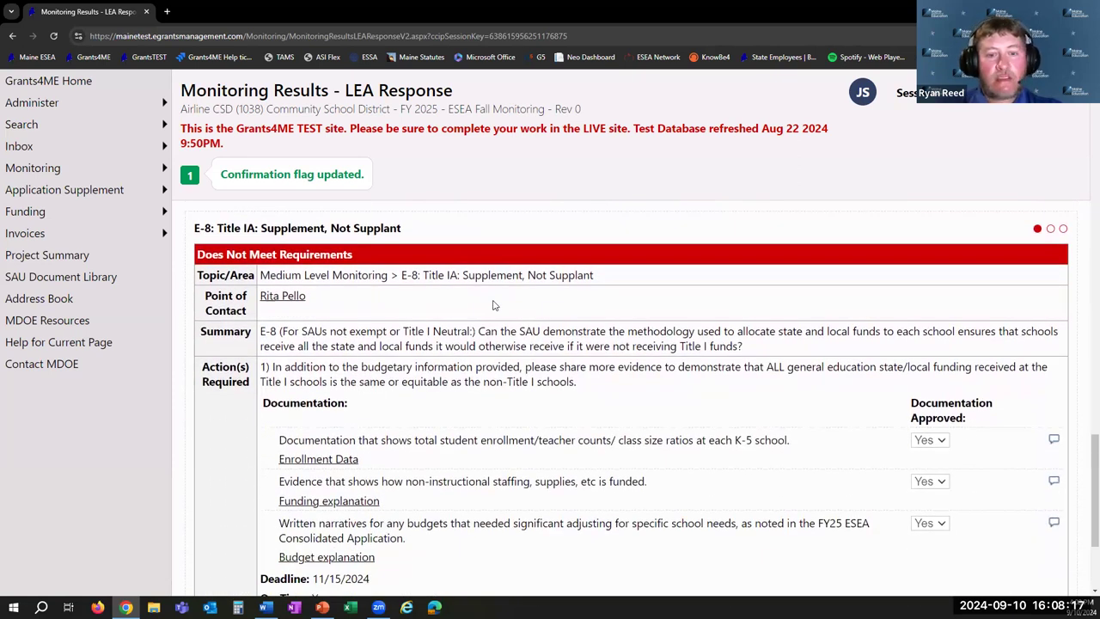
pyautogui.scroll(-1, 775, 266)
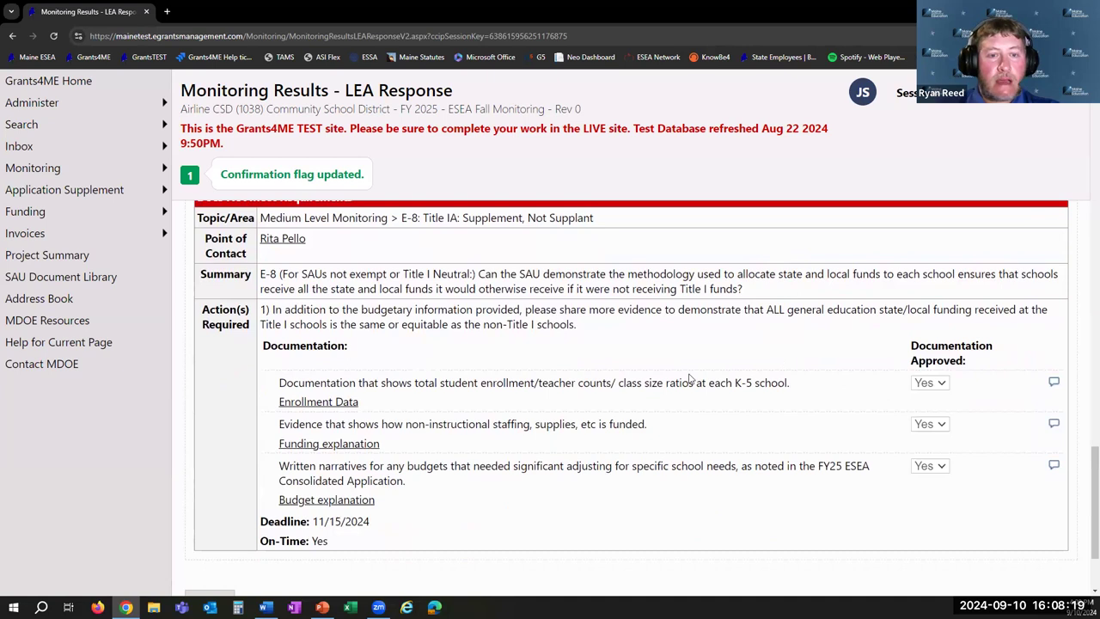
pyautogui.click(349, 410)
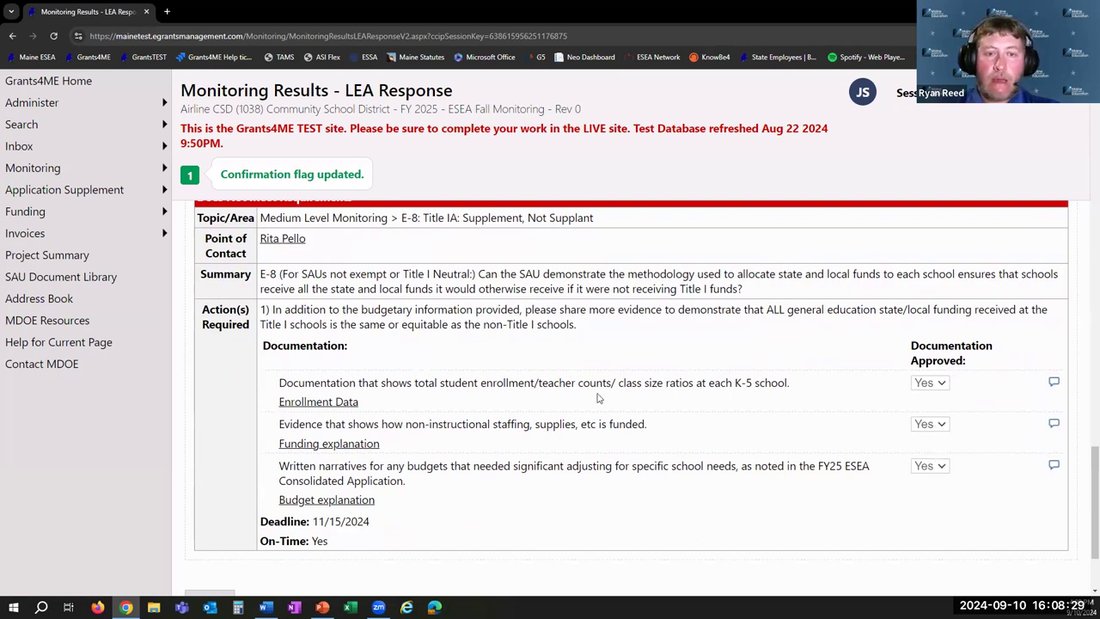
pyautogui.scroll(1, 606, 419)
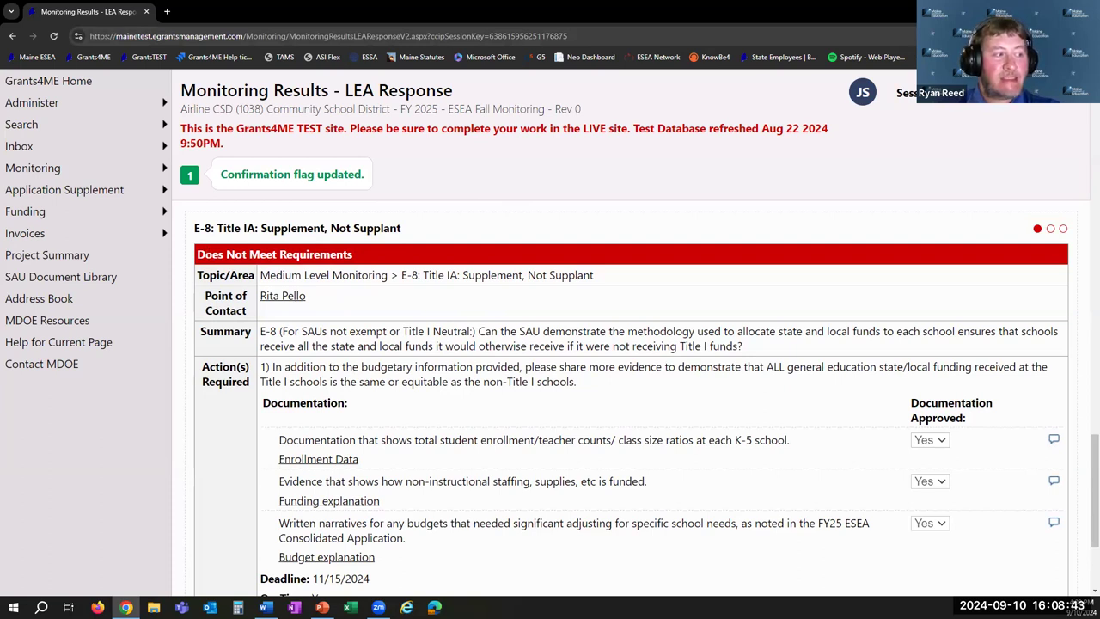
pyautogui.scroll(-1, 771, 391)
pyautogui.scroll(-1, 771, 391)
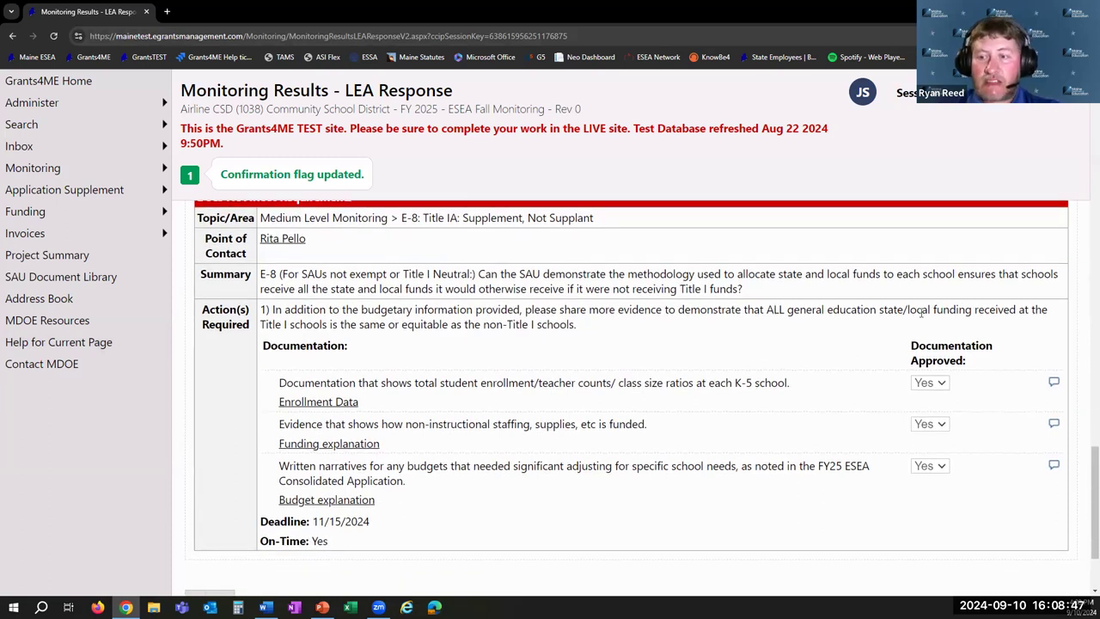
pyautogui.scroll(1, 927, 518)
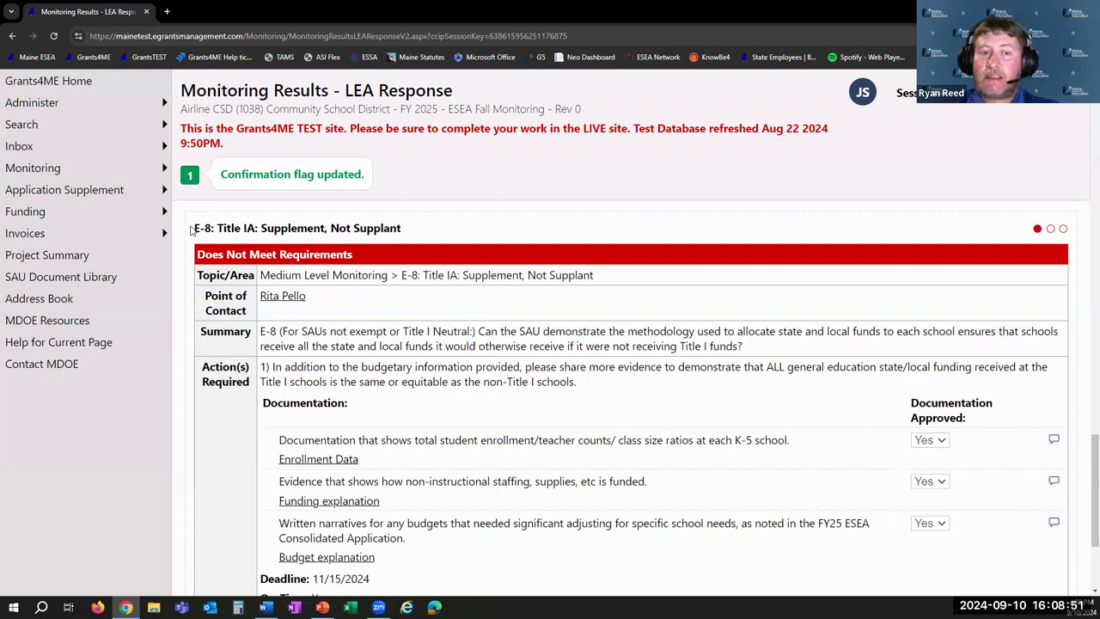
# Step: Recheck E-1's requested documents and deadlines, along with B-1's document approval and the confirmation of the Department's recommendation
pyautogui.scroll(4, 439, 450)
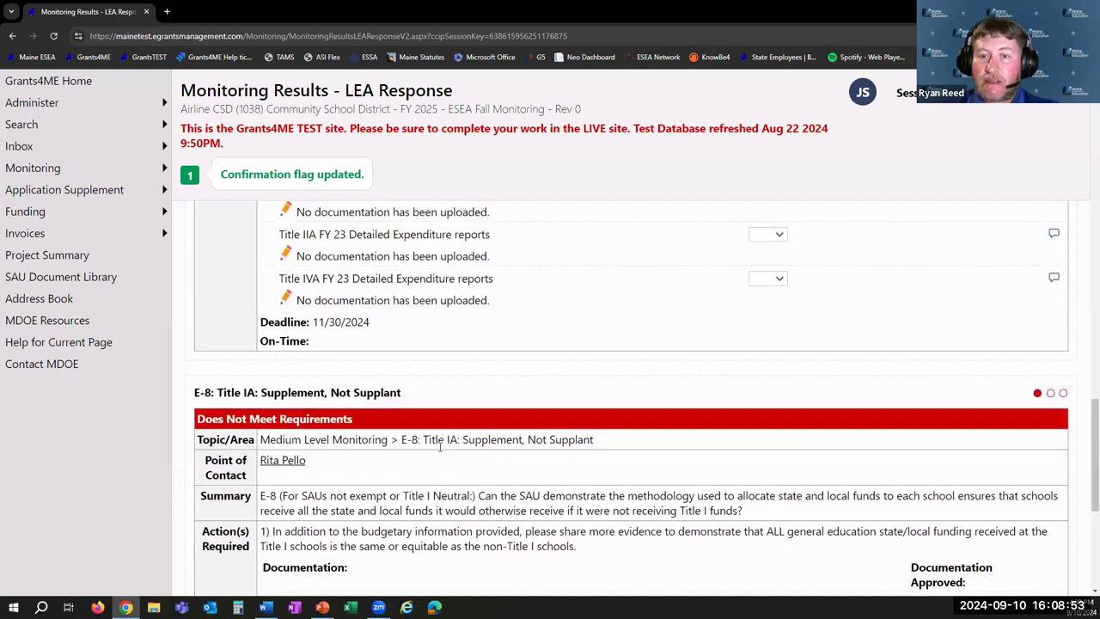
pyautogui.scroll(1, 498, 464)
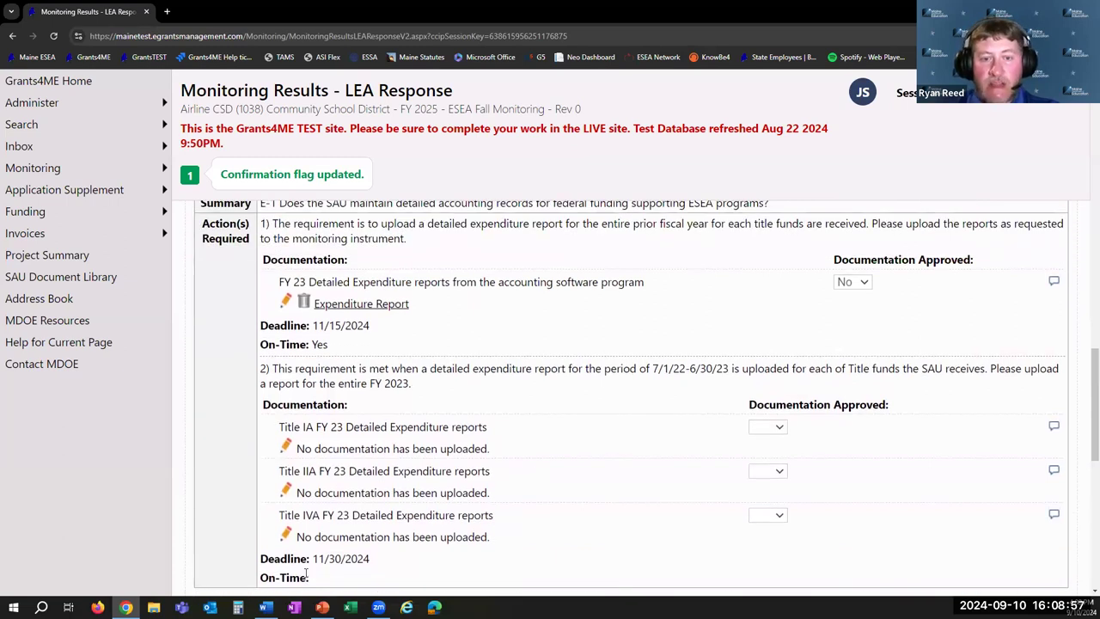
pyautogui.scroll(1, 393, 471)
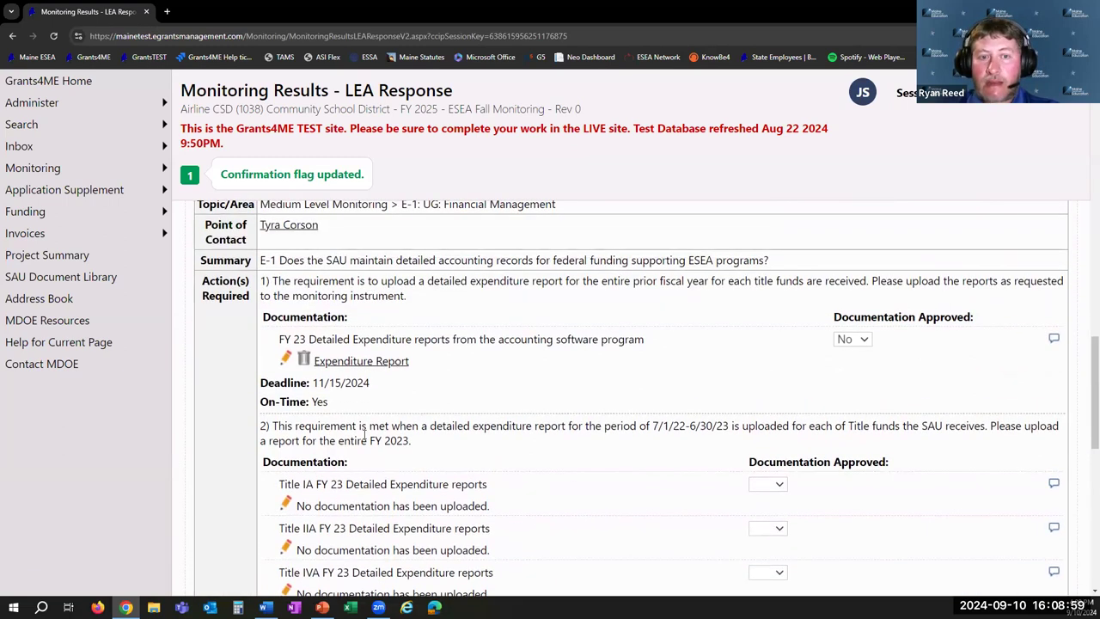
pyautogui.scroll(4, 450, 466)
pyautogui.scroll(2, 768, 442)
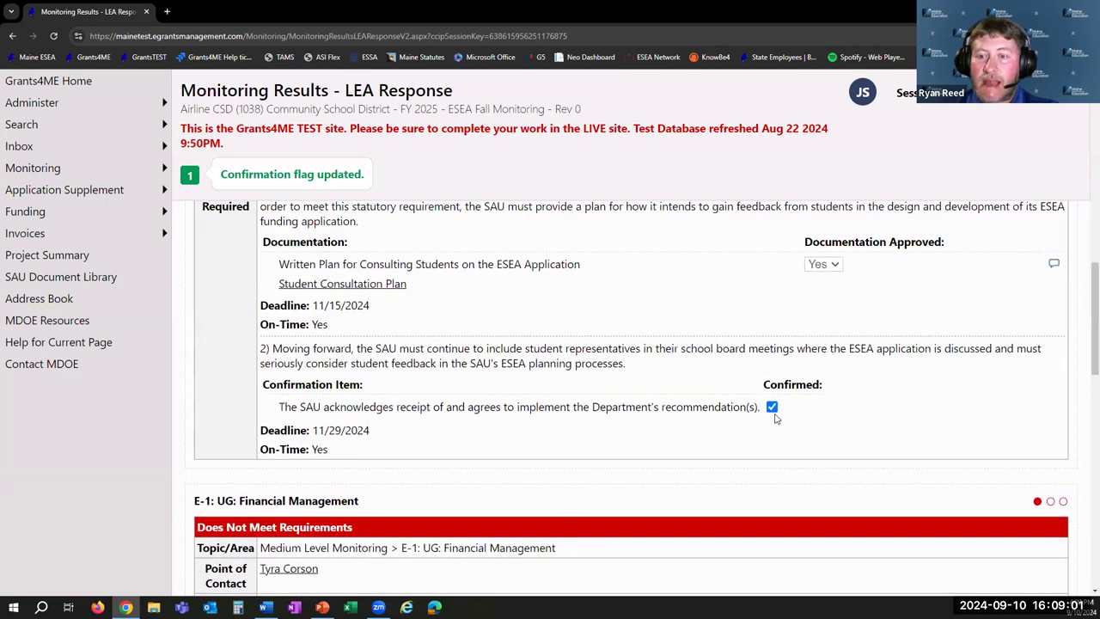
pyautogui.scroll(2, 791, 424)
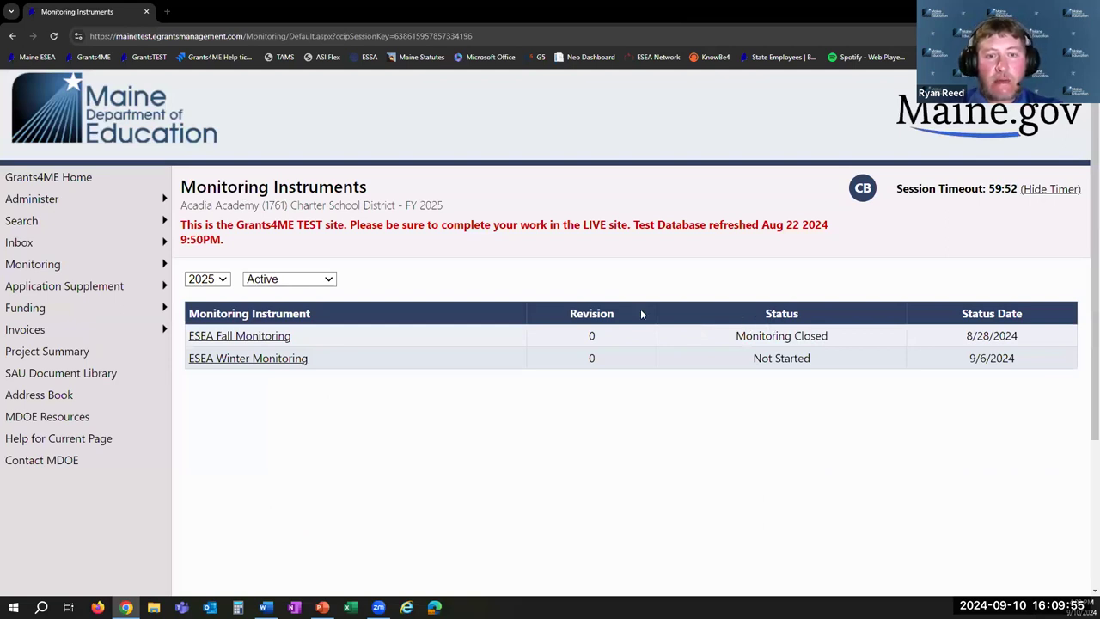
# Step: Check the status of Acadia Academy's FY 2025 ESEA Fall Monitoring instrument in the list of active monitoring instruments
pyautogui.moveTo(735, 335); pyautogui.dragTo(834, 335)
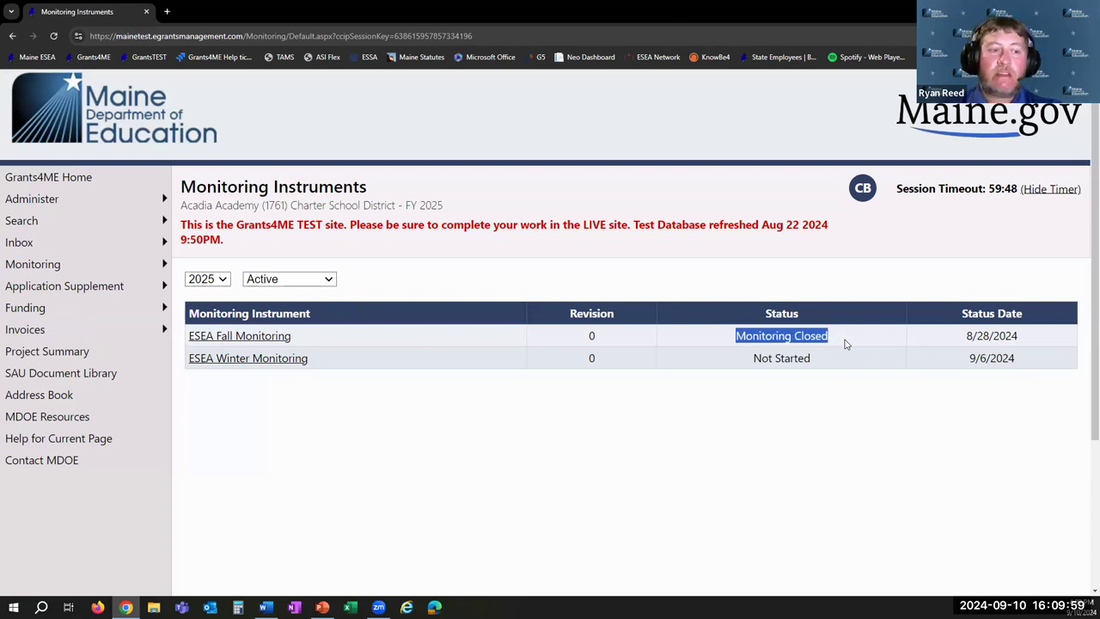
pyautogui.click(845, 344)
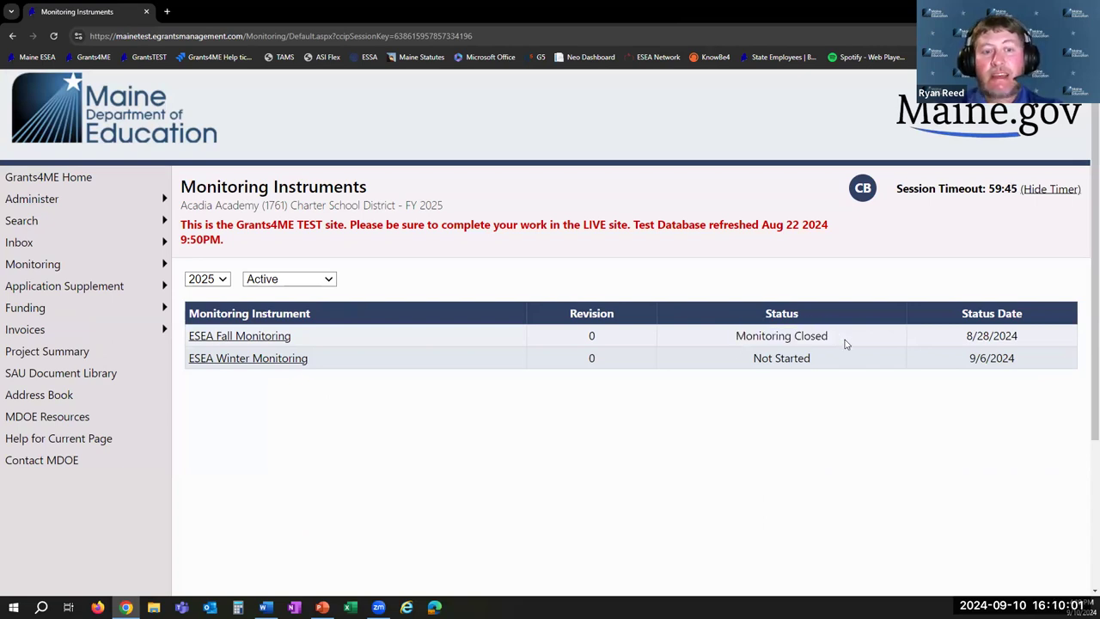